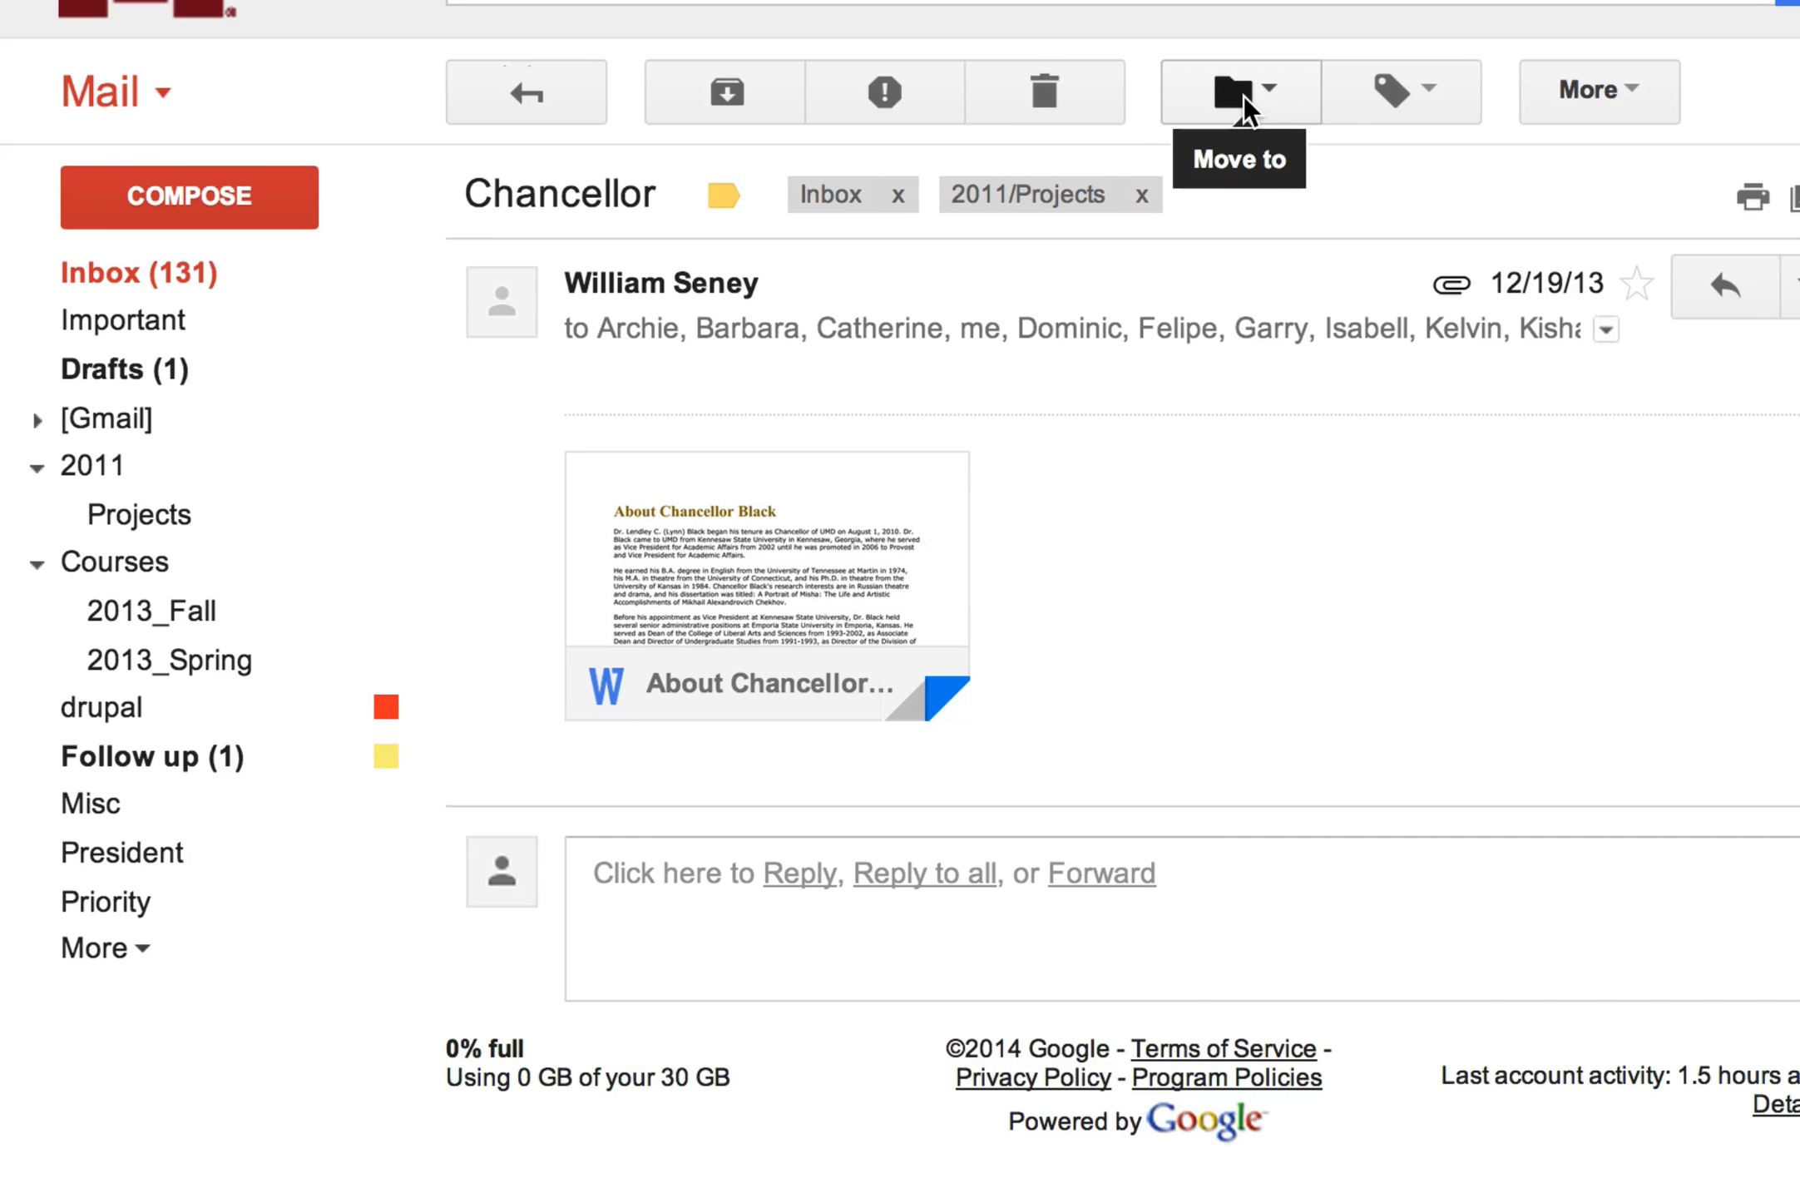
Add the labels Courses/2013_Fall and drupal to the open Chancellor conversation
click(1393, 85)
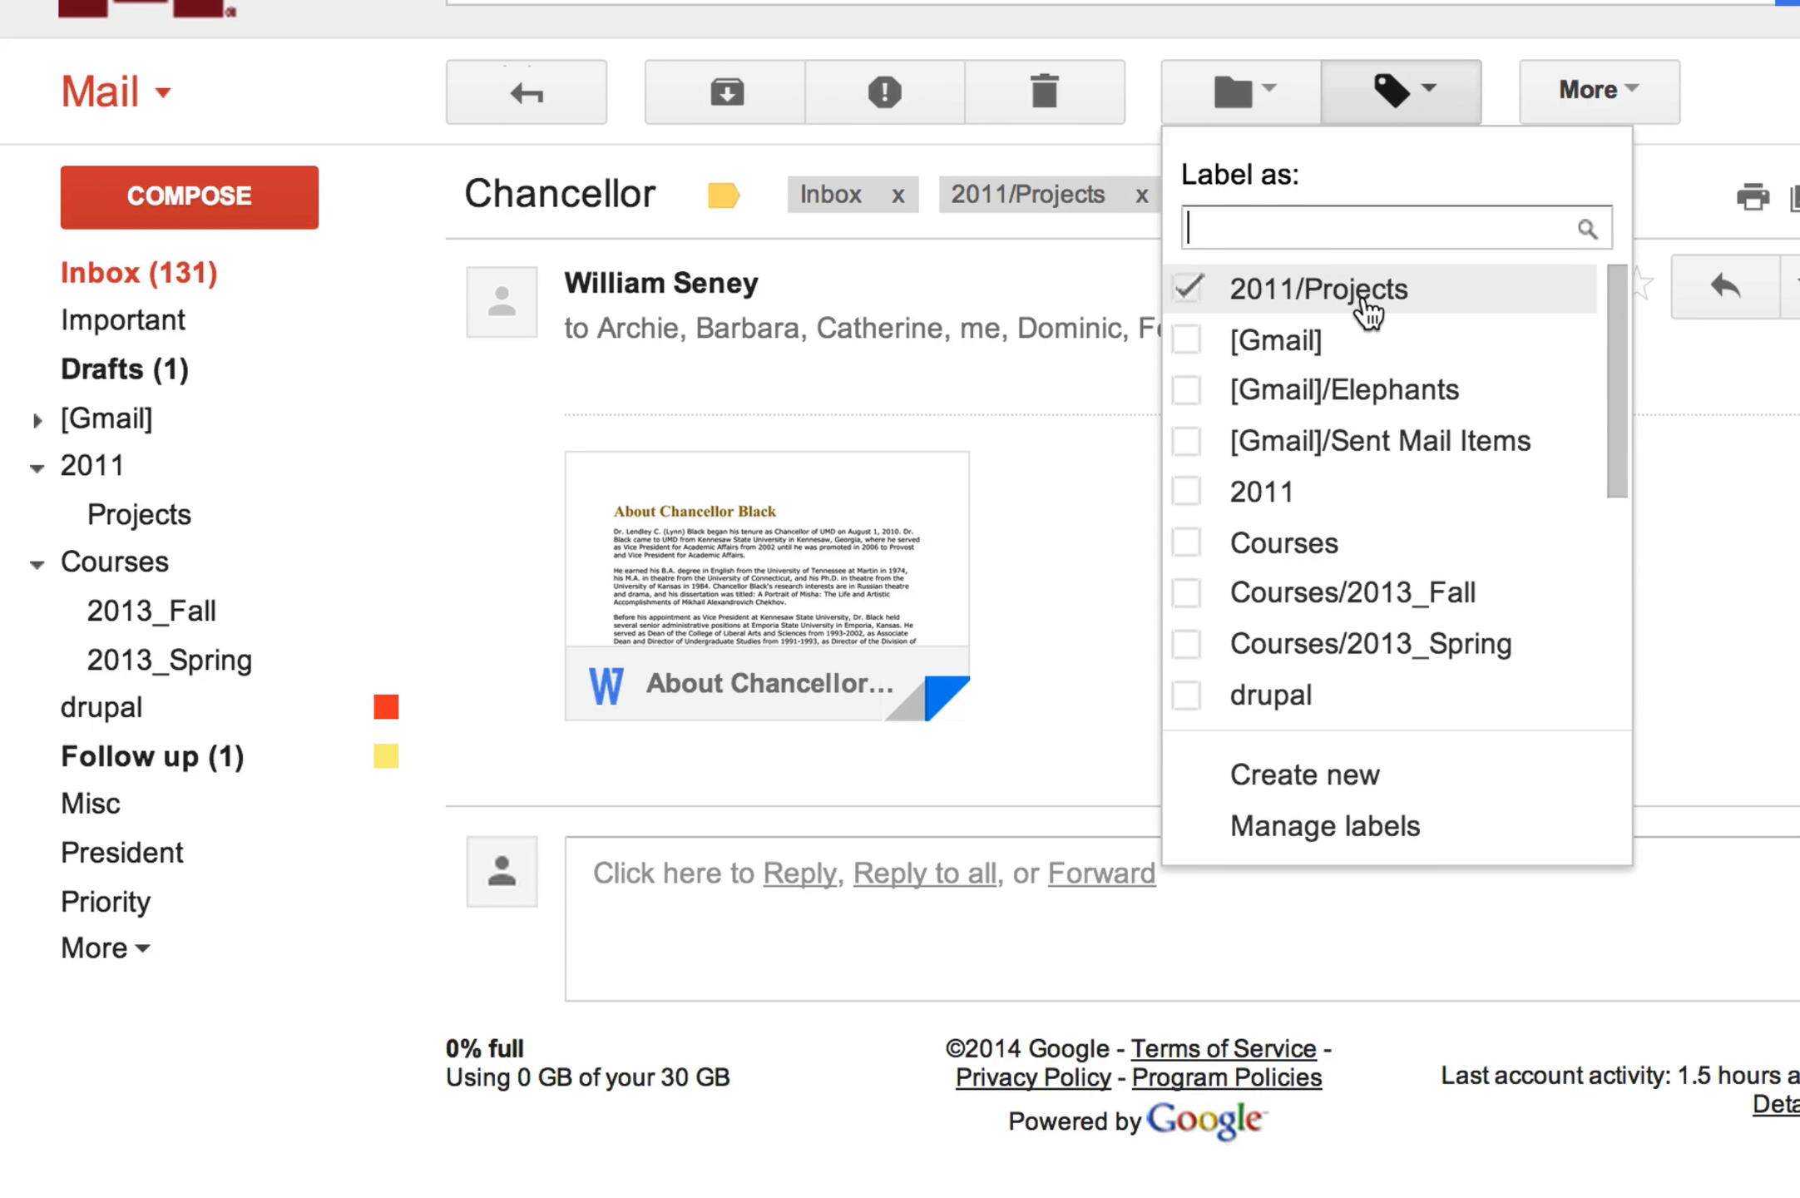
click(1195, 607)
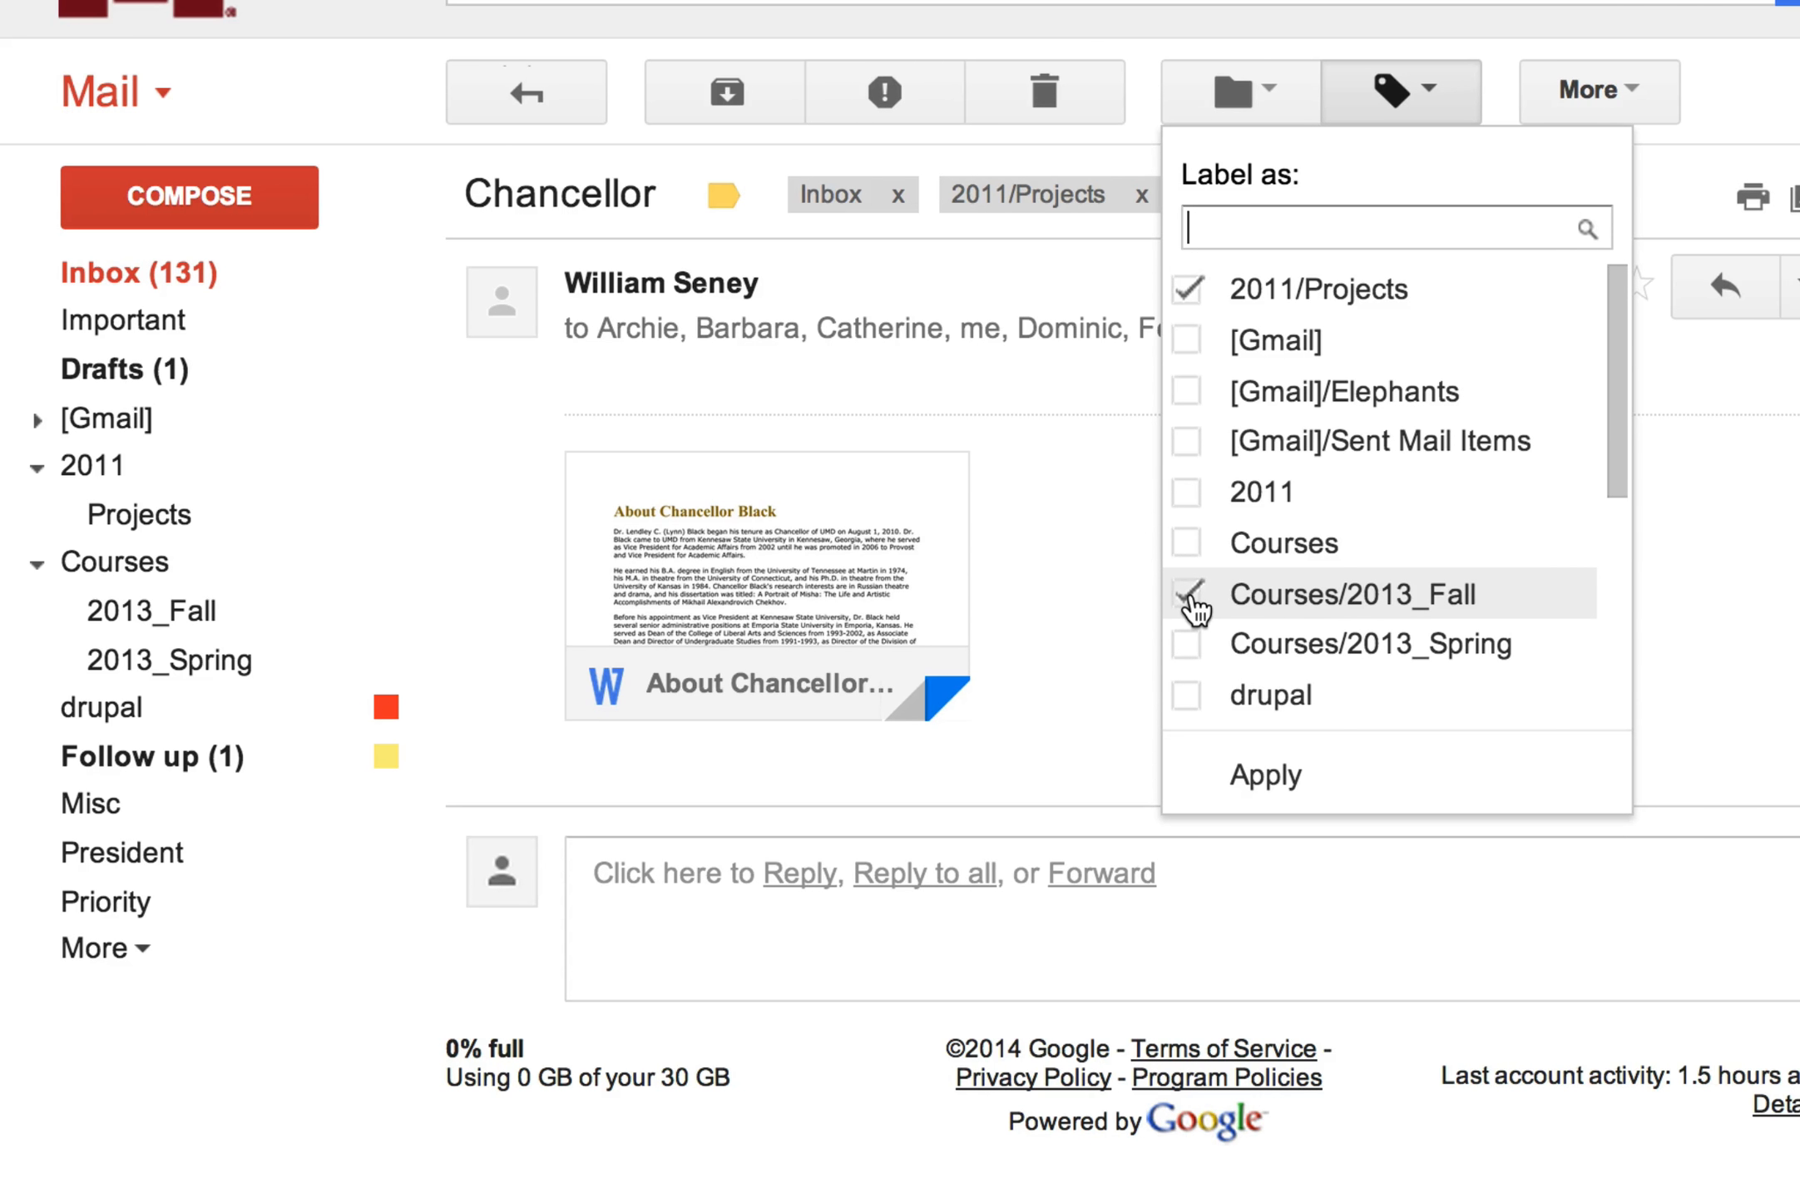
click(1191, 699)
scroll(1610, 433, down, 2)
drag(1614, 478, 1623, 612)
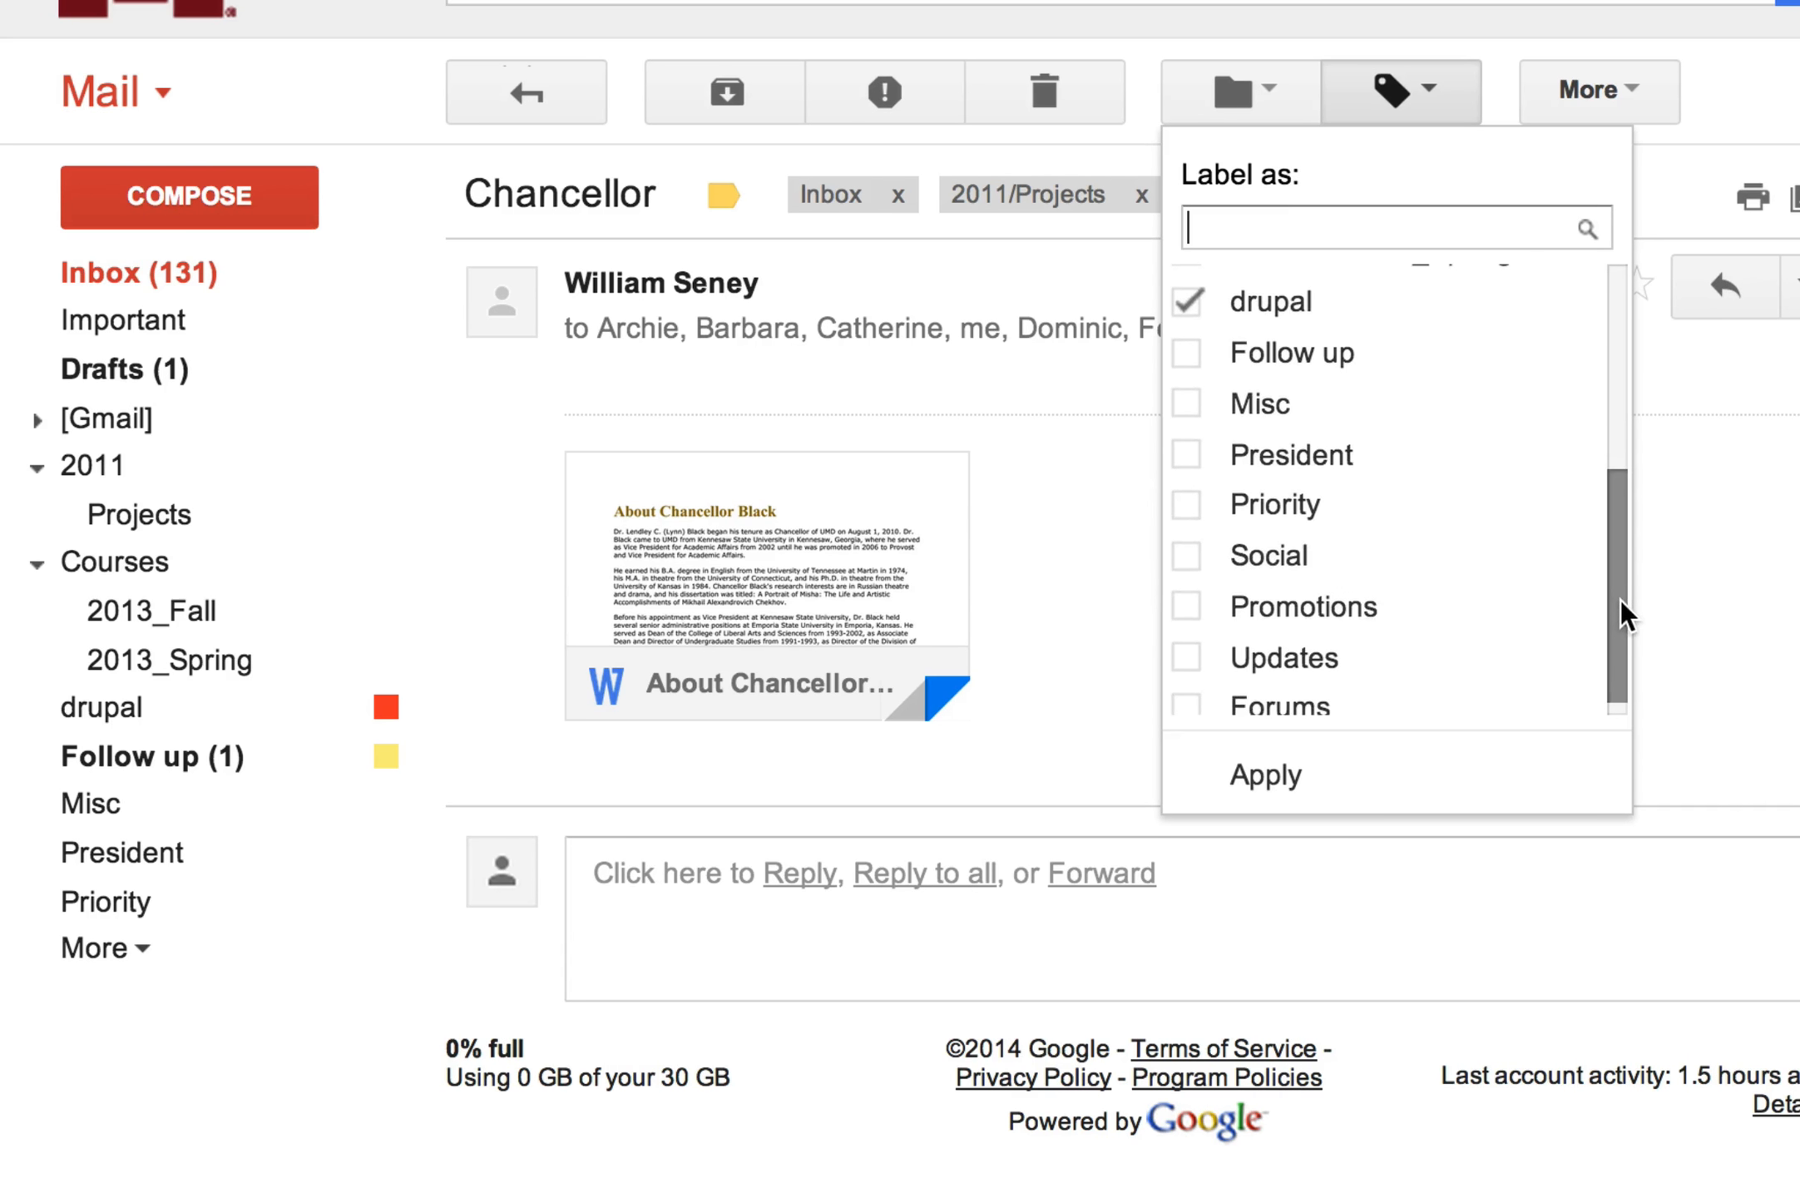
click(1279, 782)
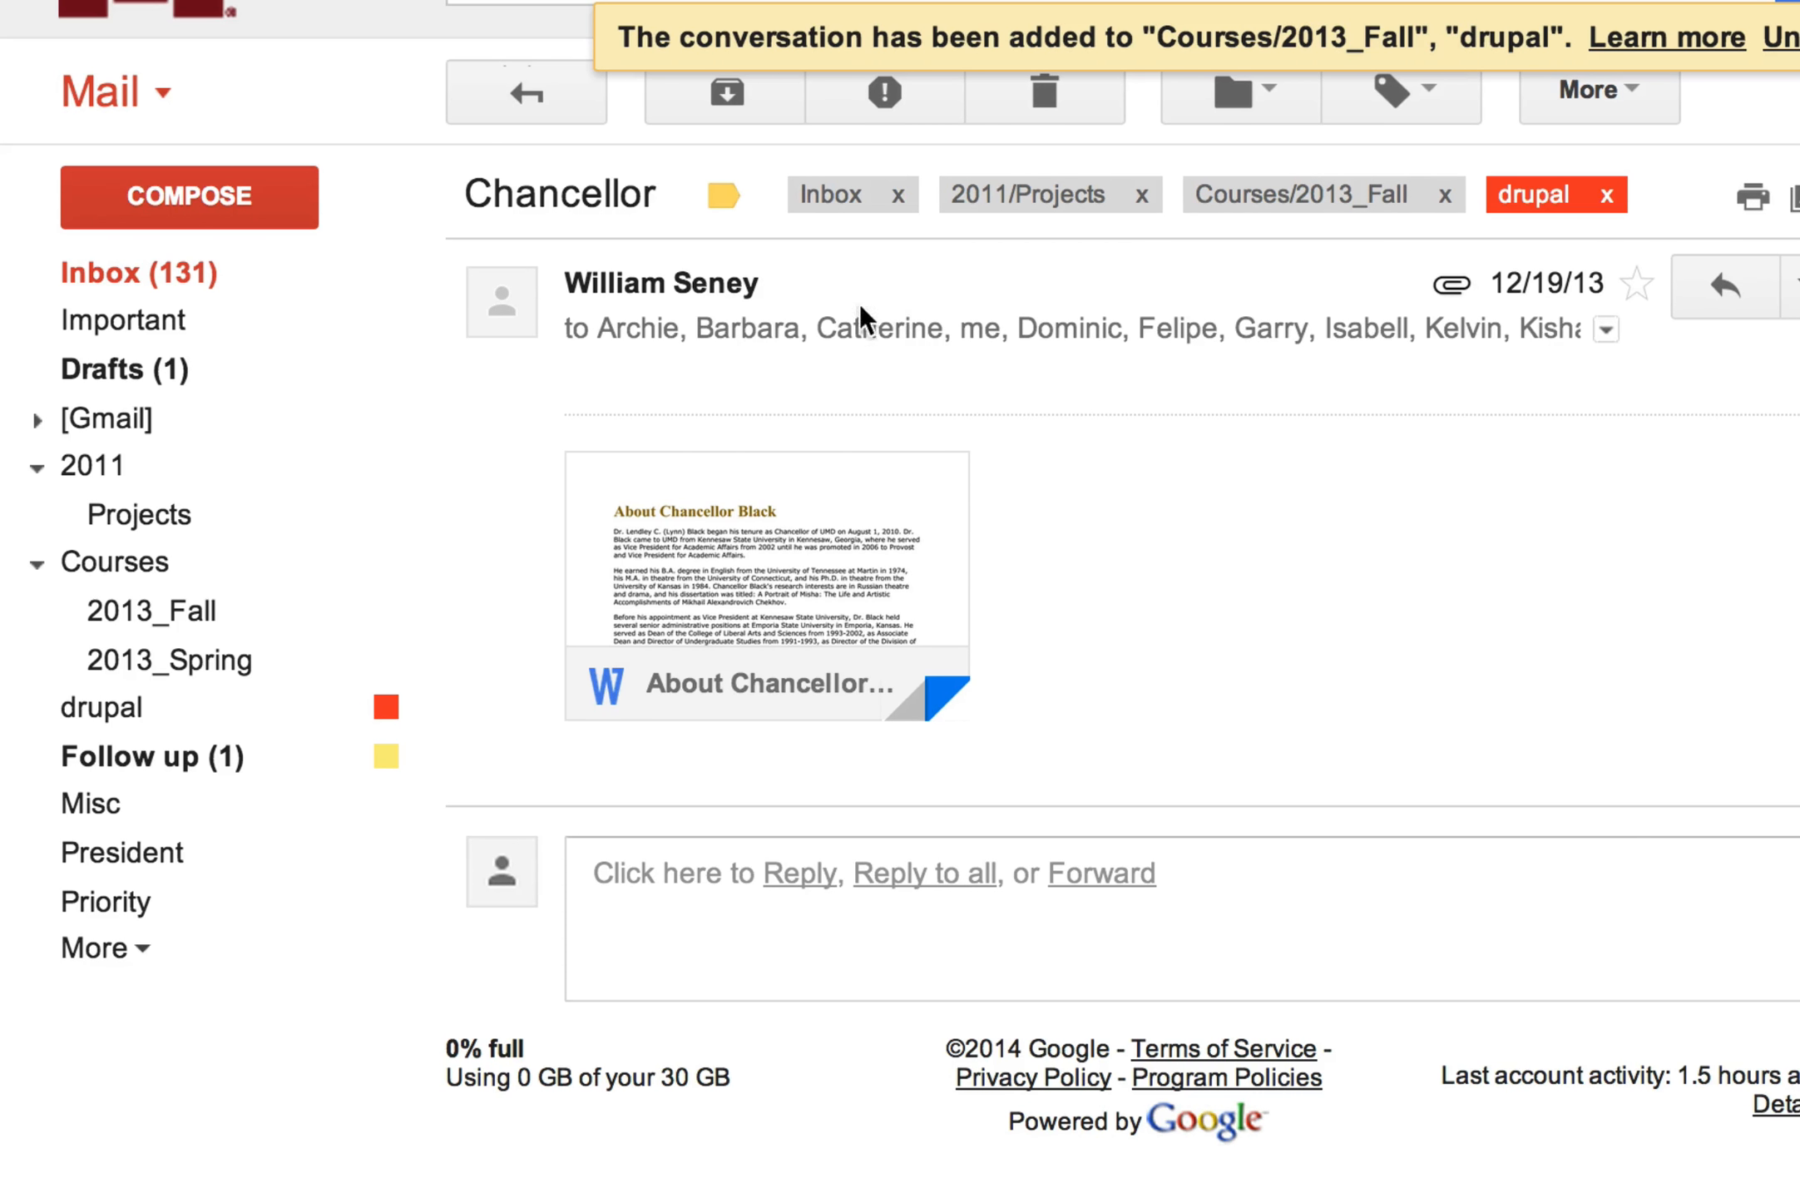
Archive the Chancellor conversation and reopen it from the drupal label
click(729, 88)
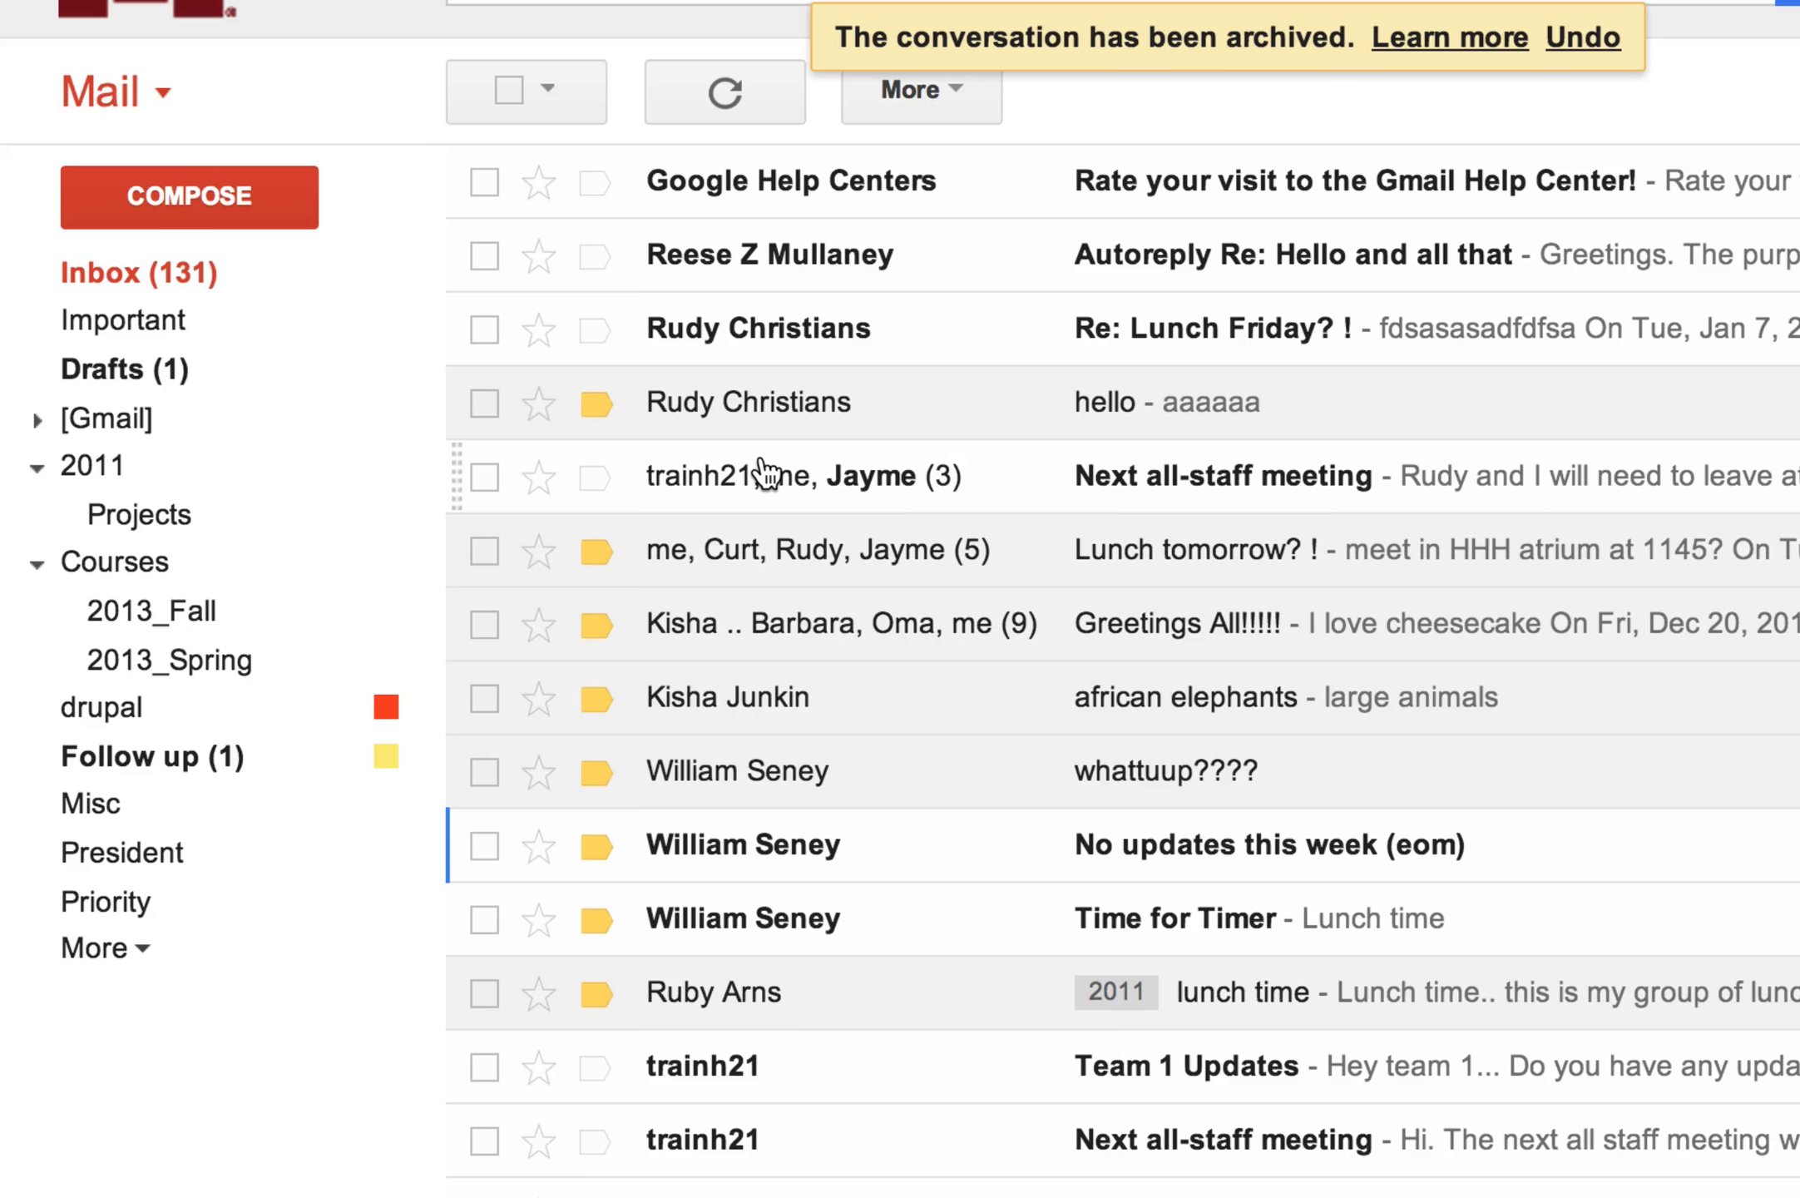
click(116, 723)
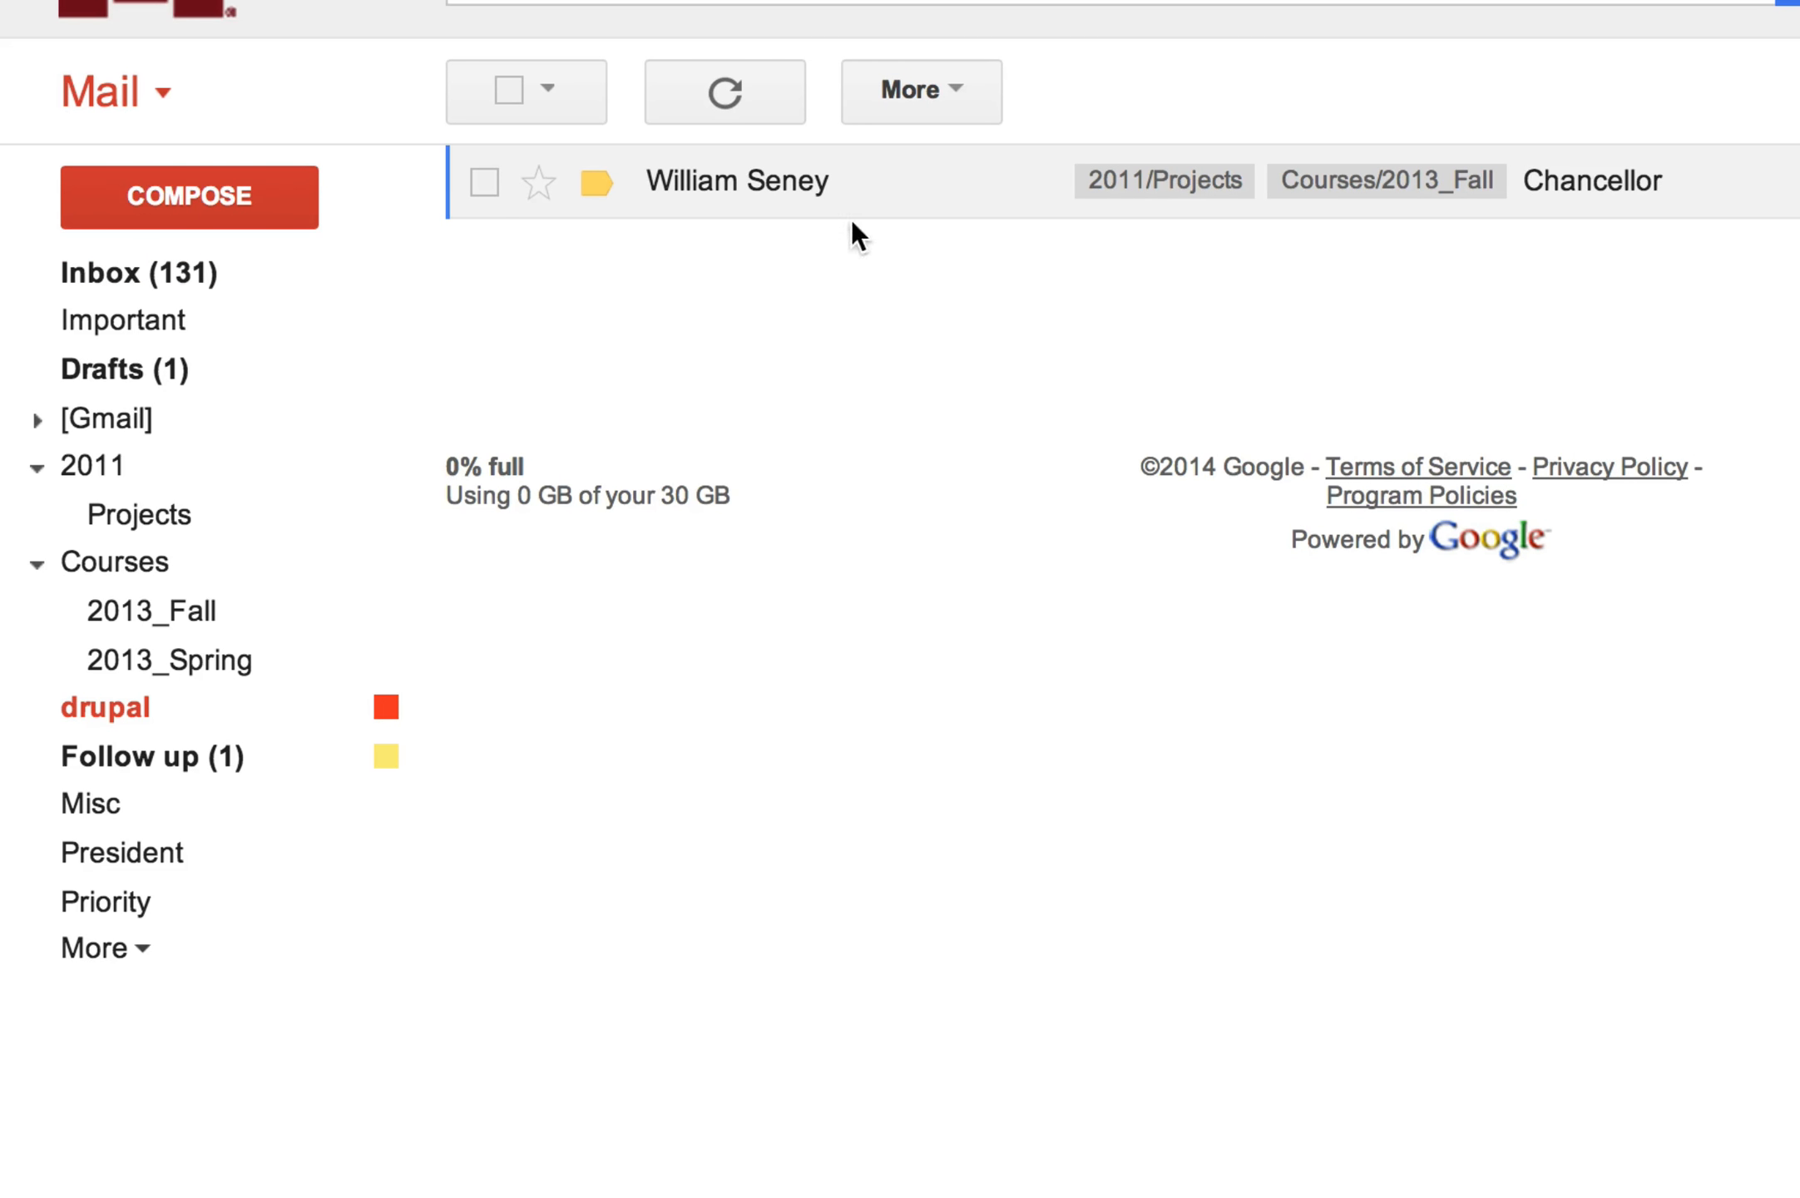
click(813, 183)
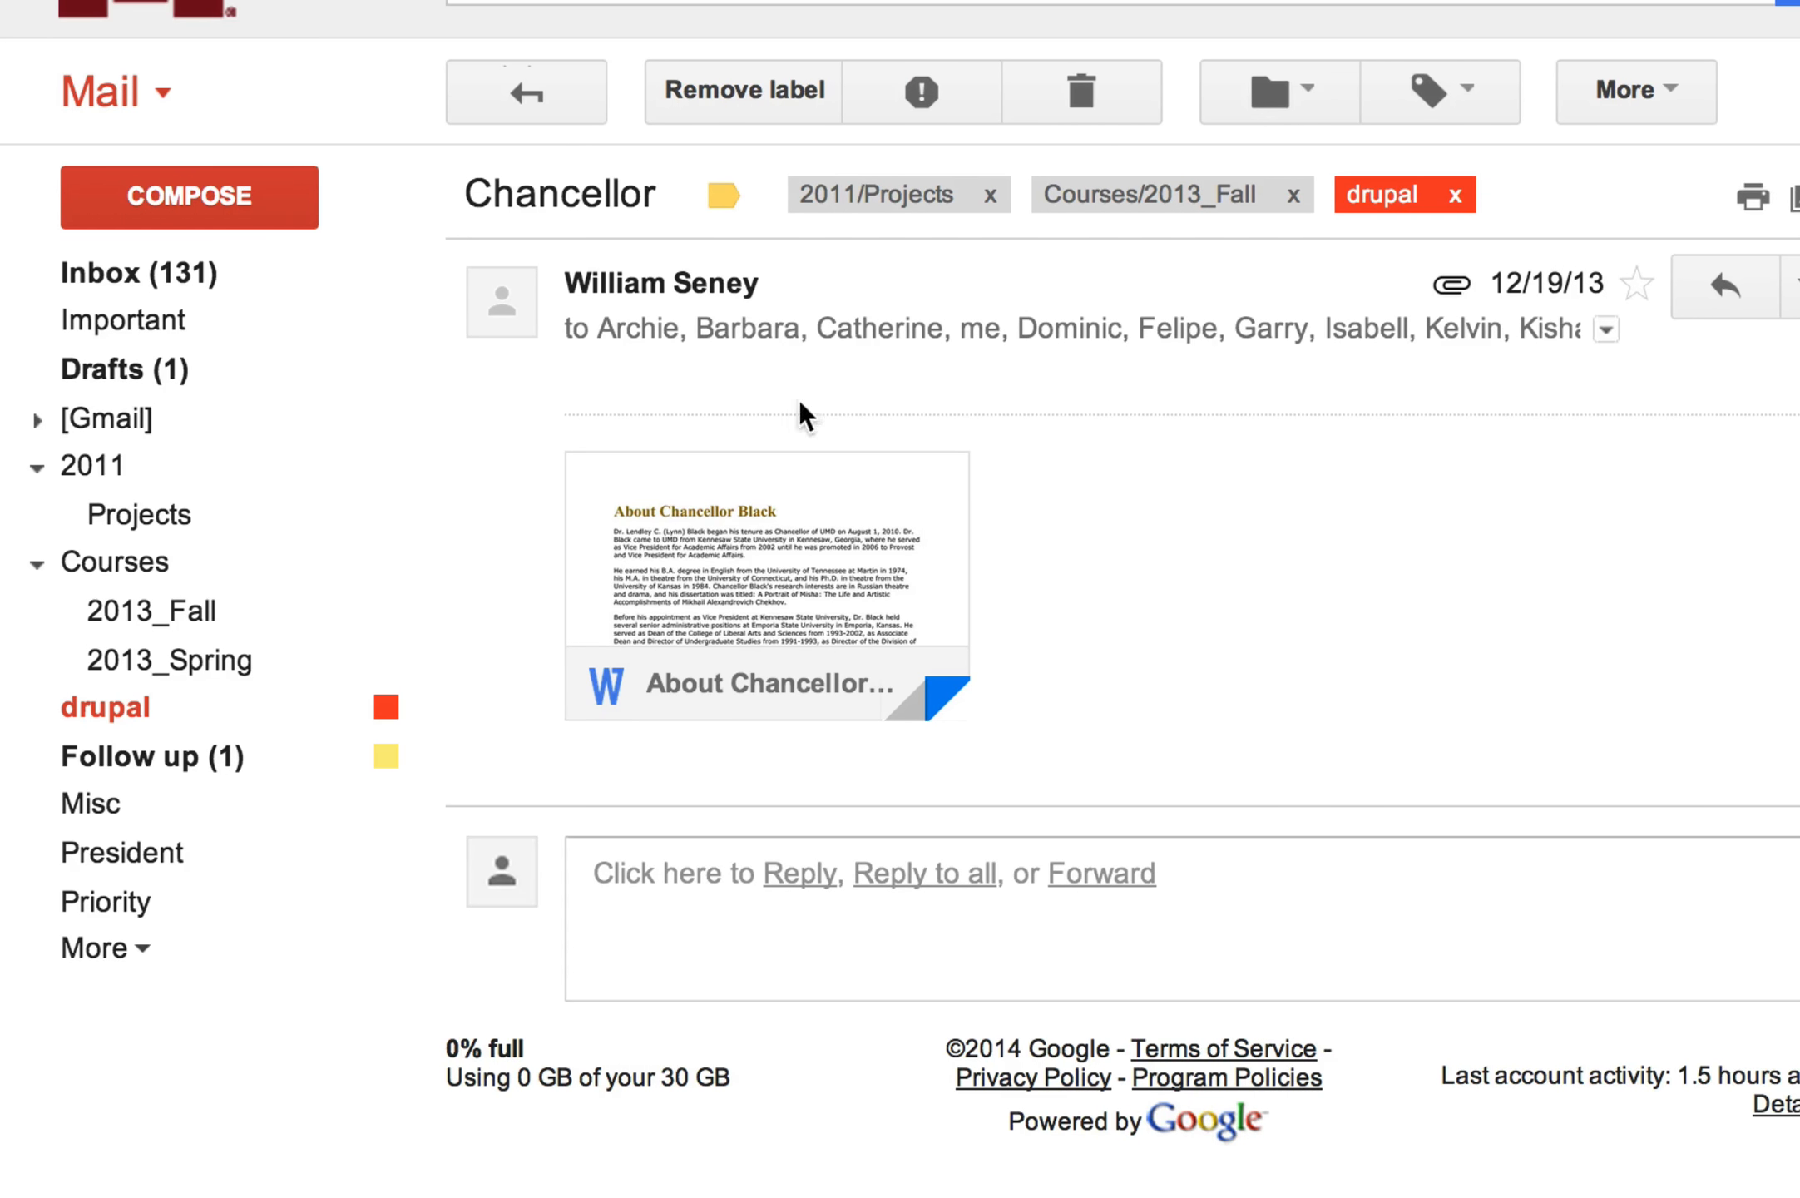
Open the "hello" message from the inbox and apply a newly created, un-nested label named Confusion to it
click(142, 277)
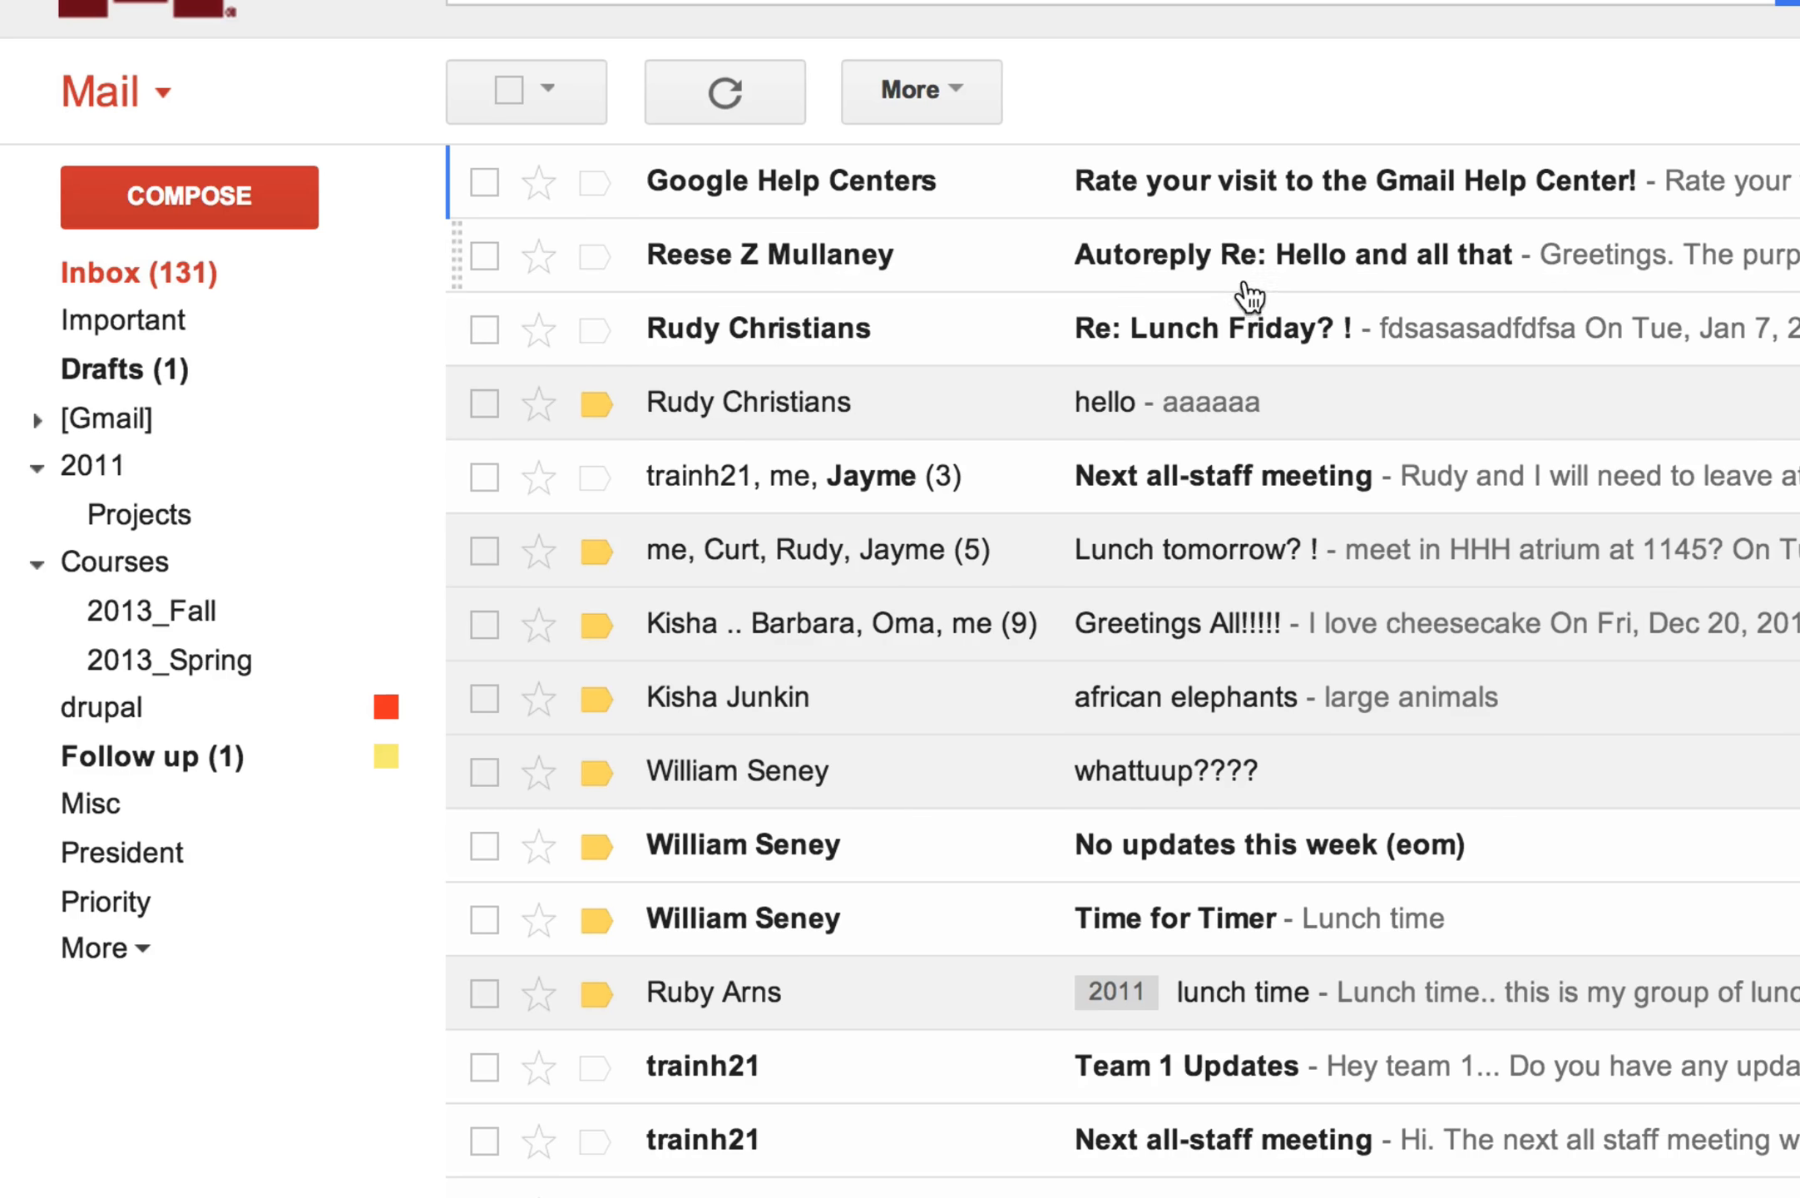
click(1256, 414)
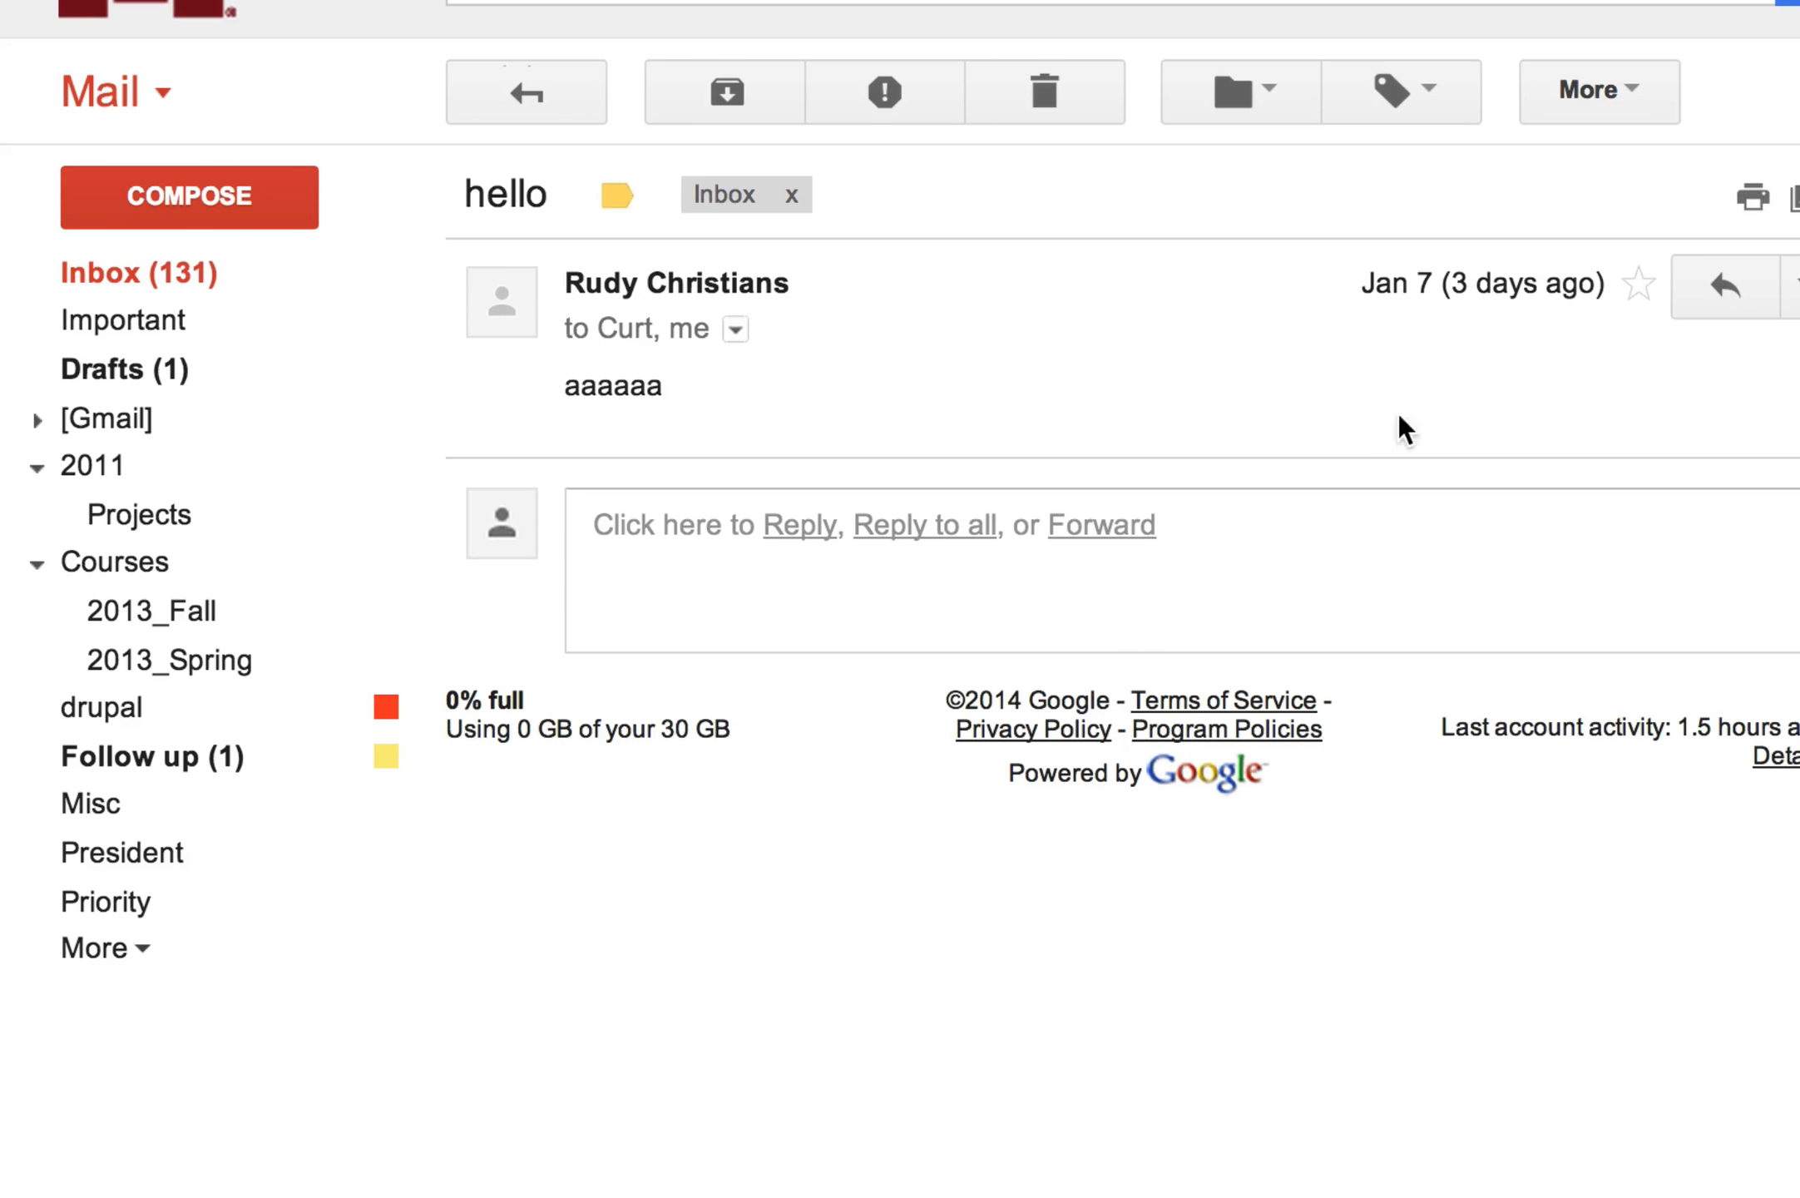
click(1417, 90)
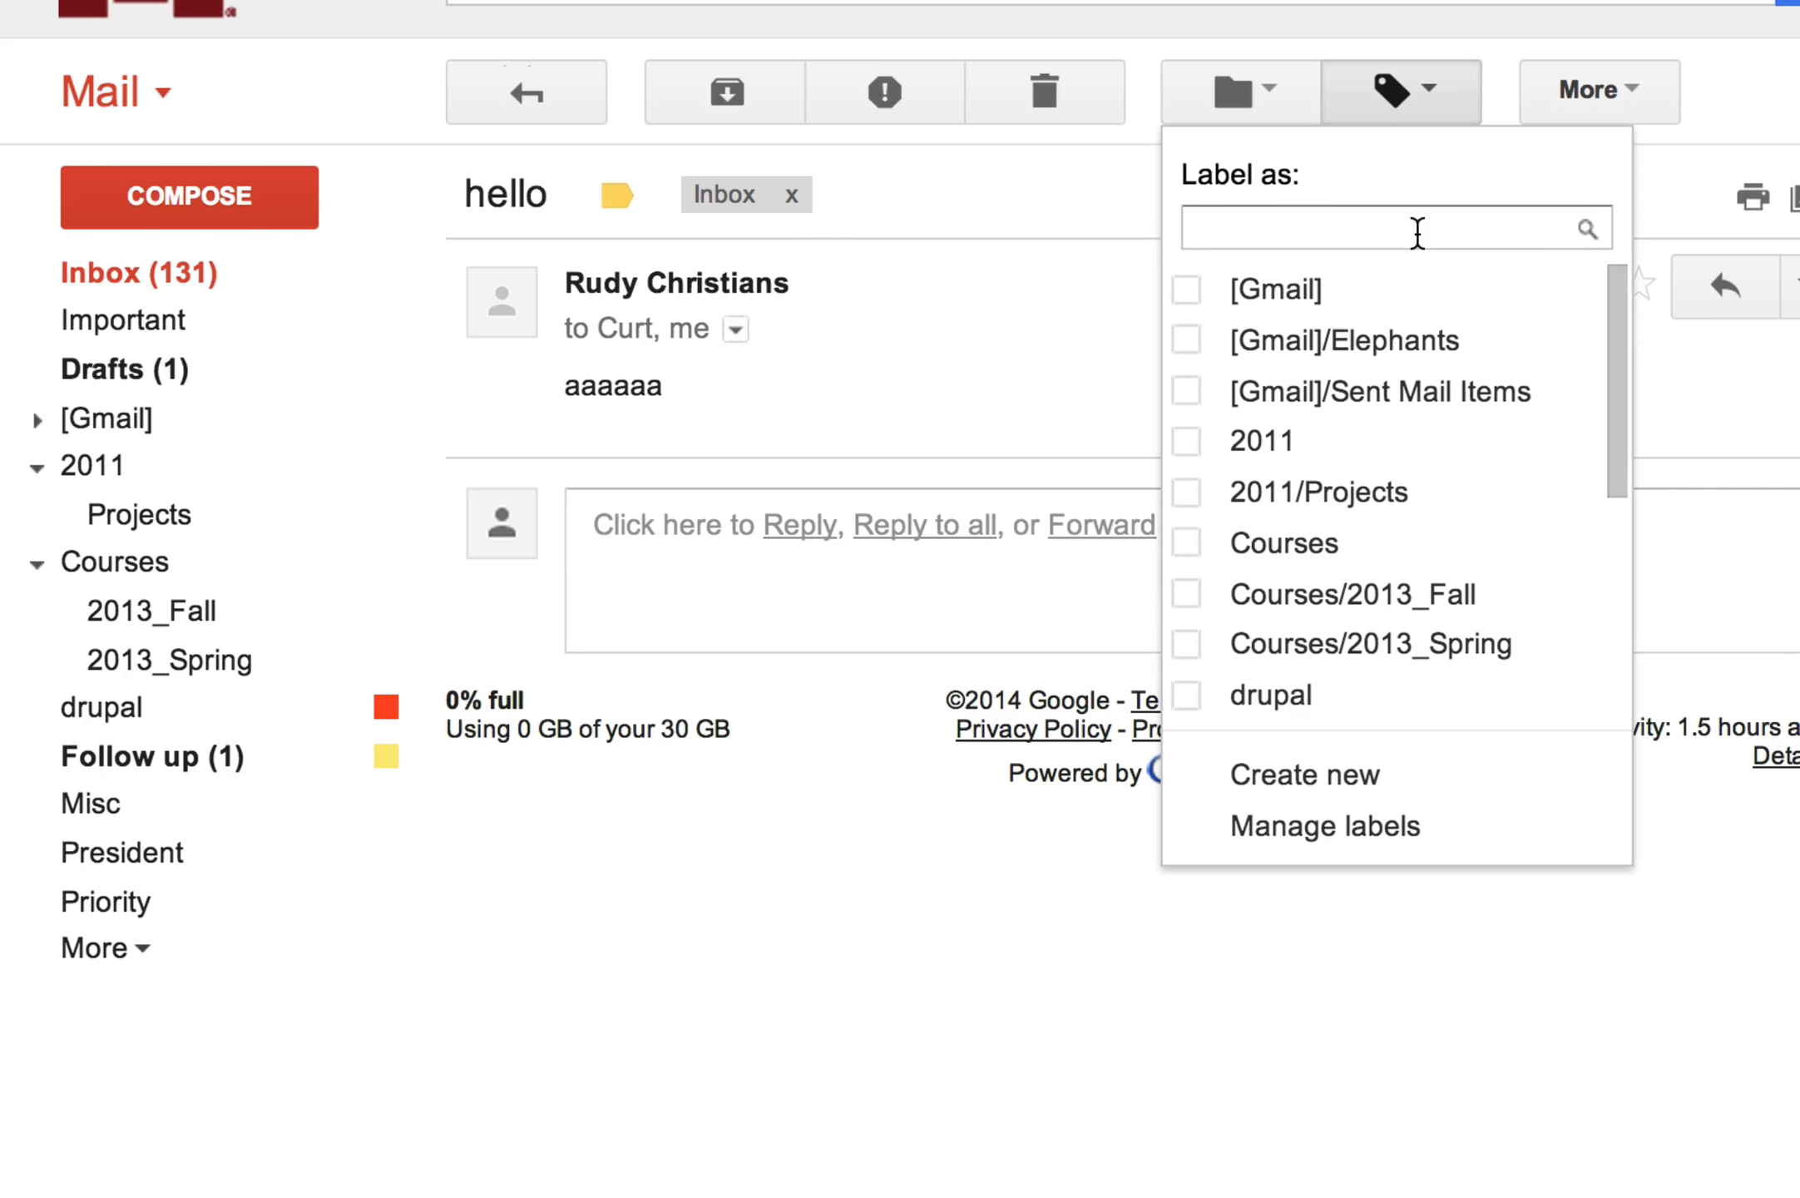
text(Confu)
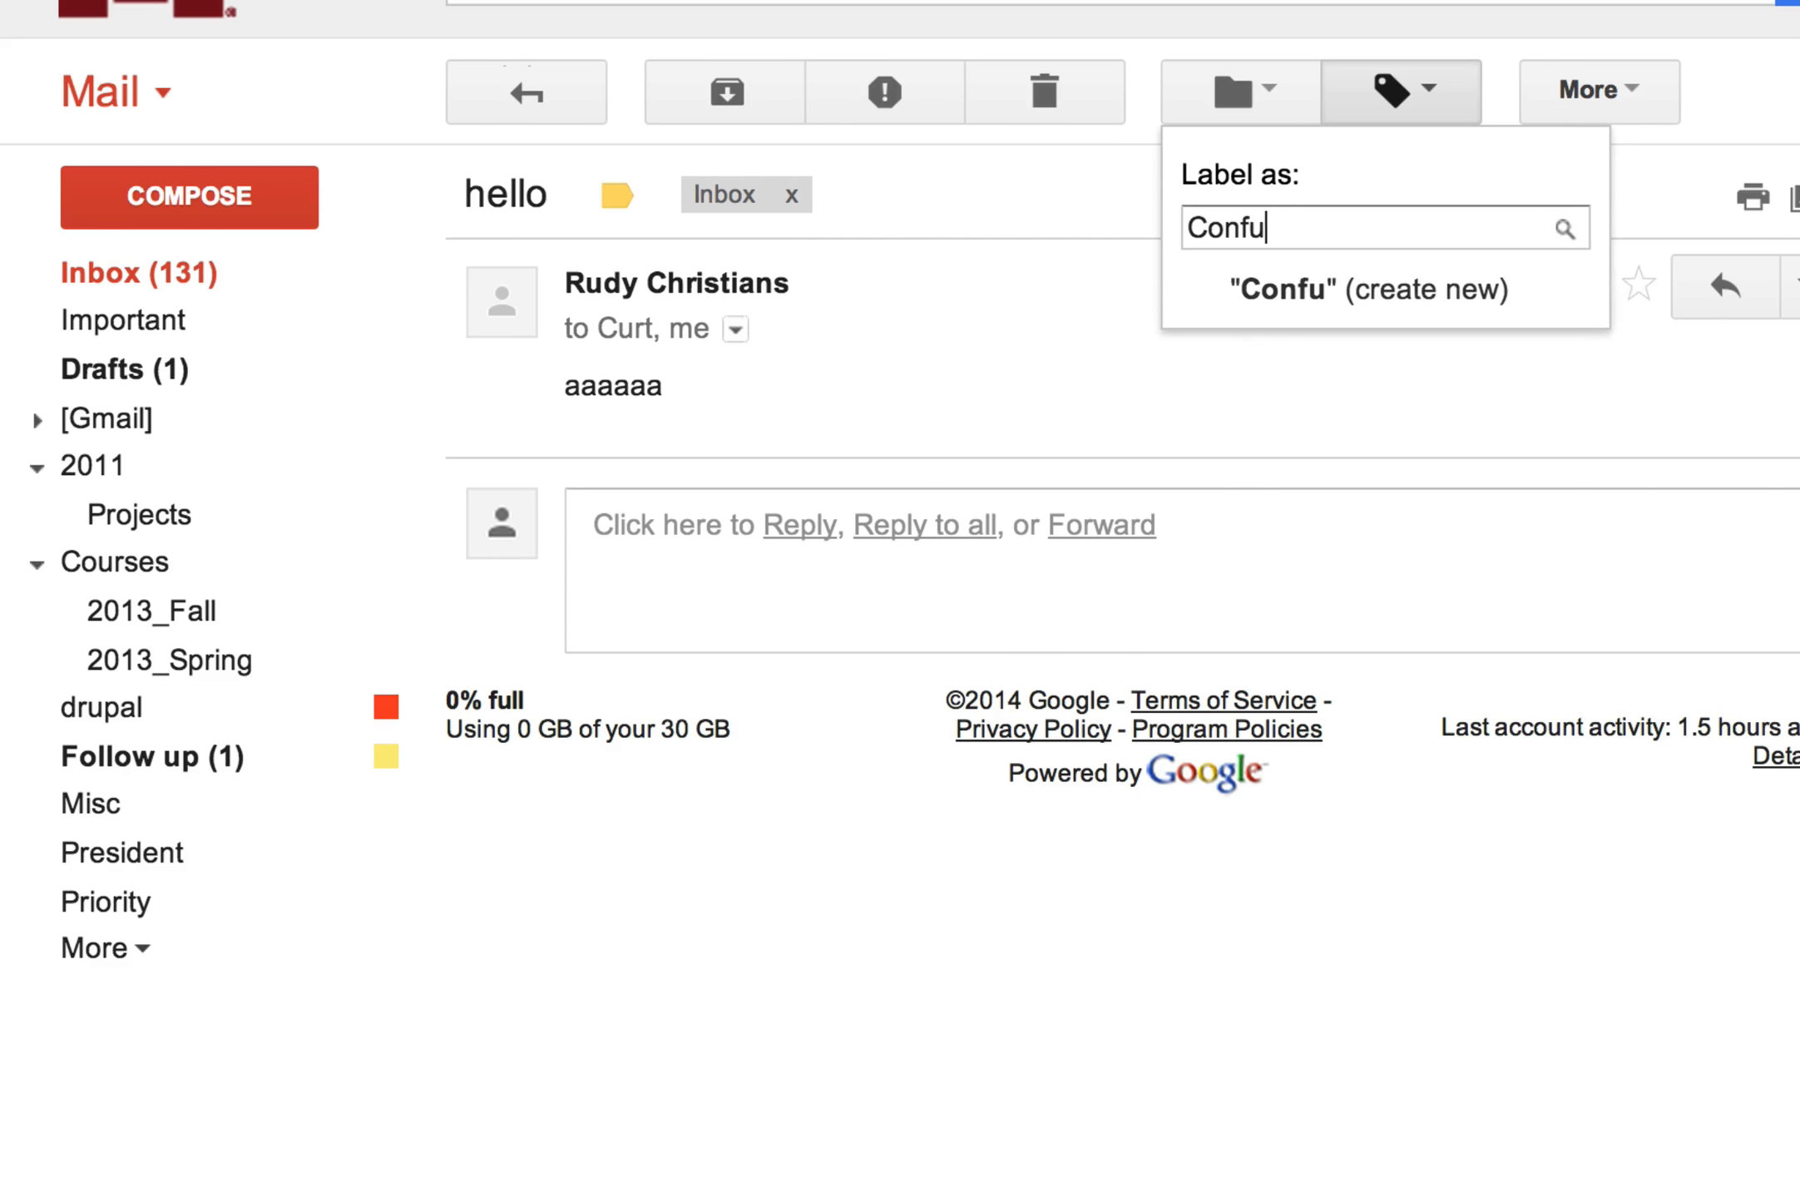
text(sion)
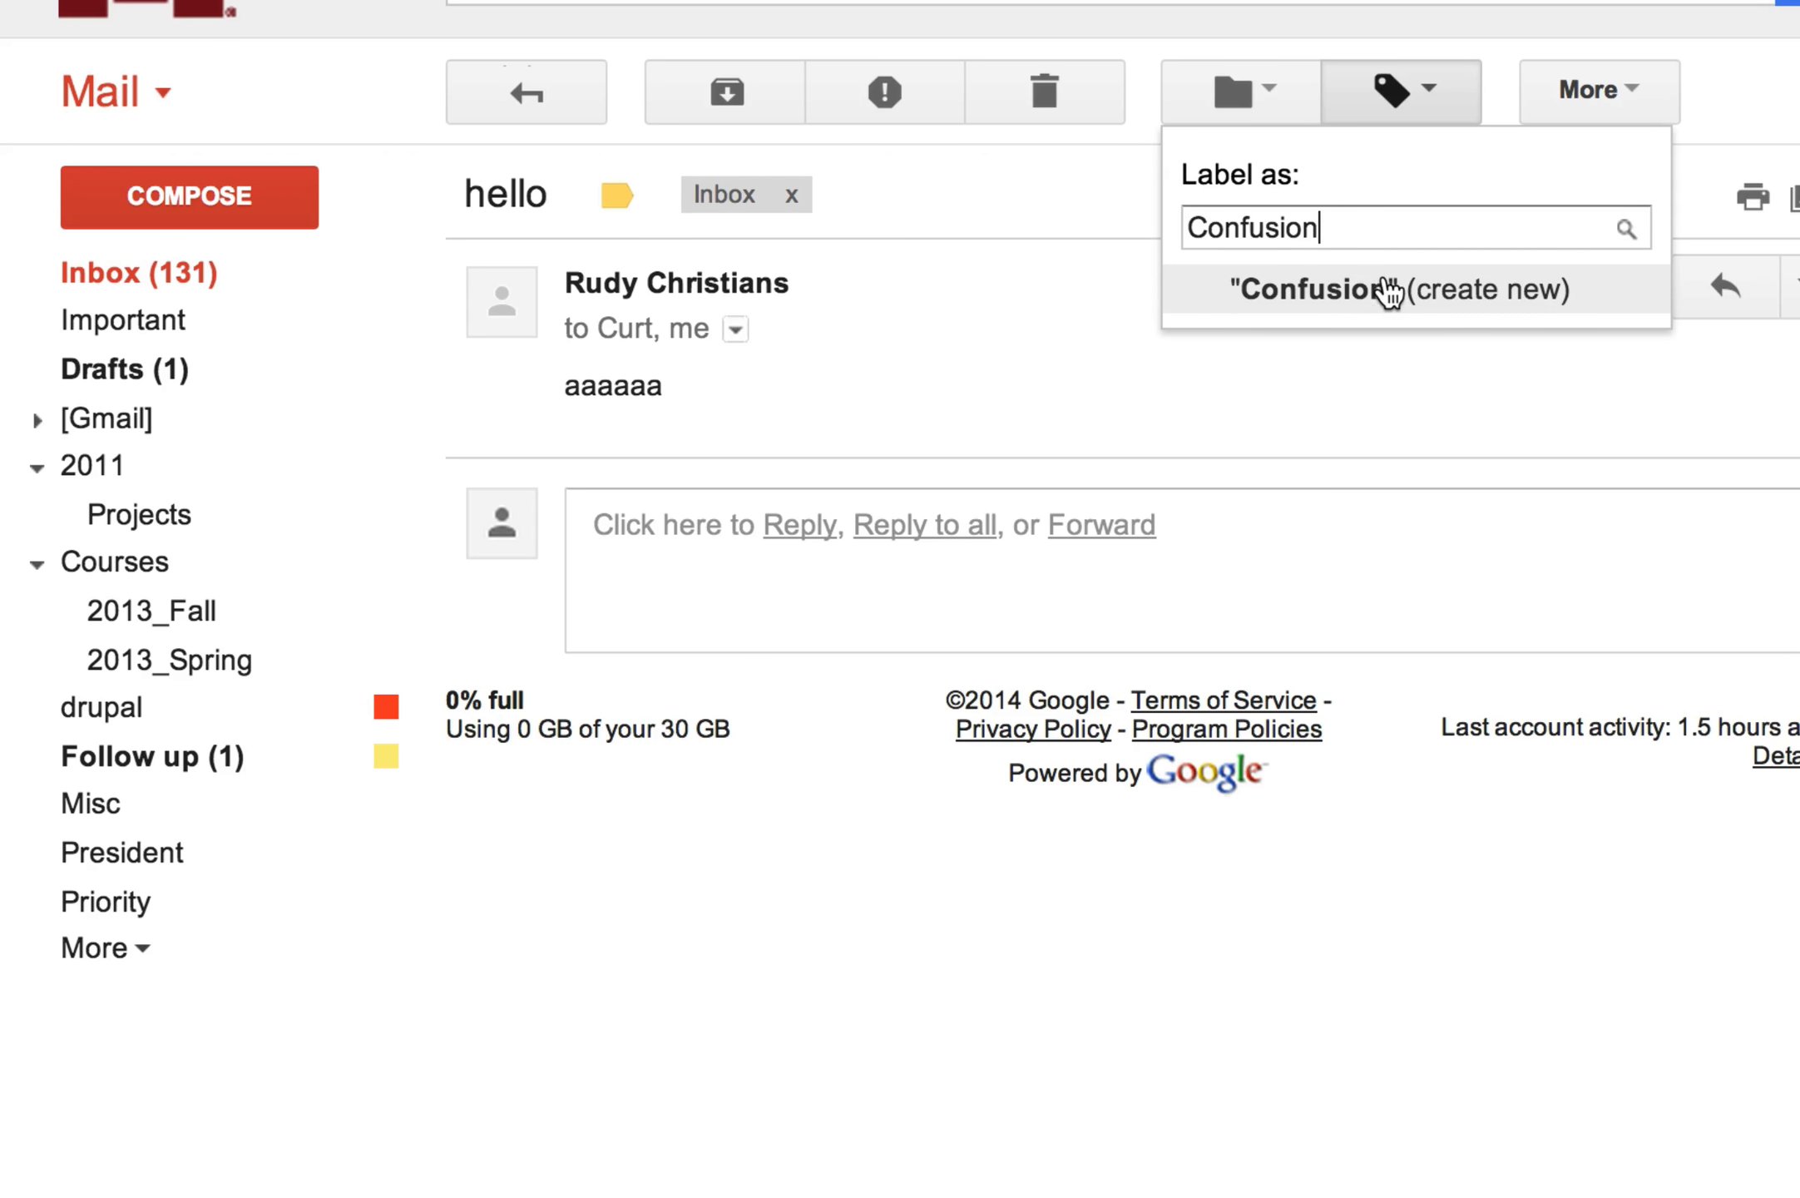
click(1474, 312)
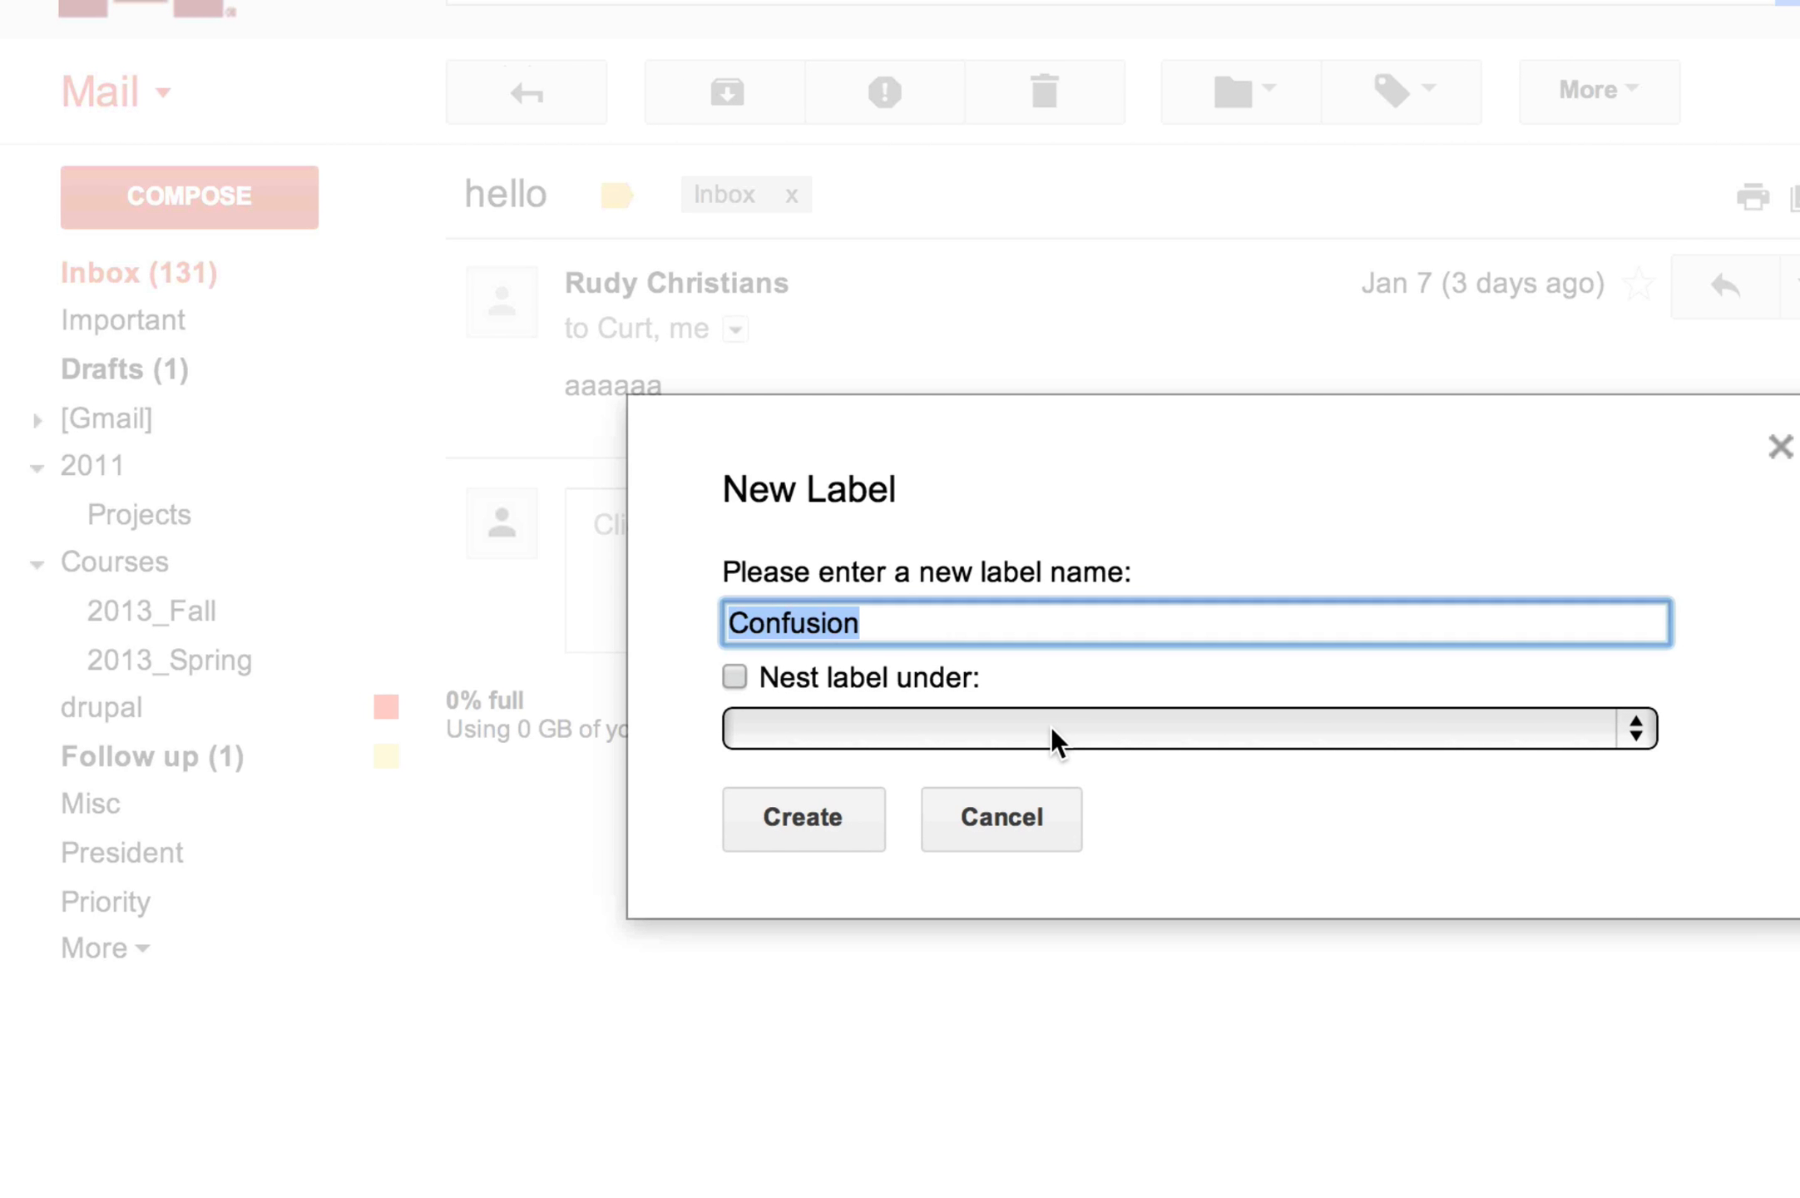
click(828, 825)
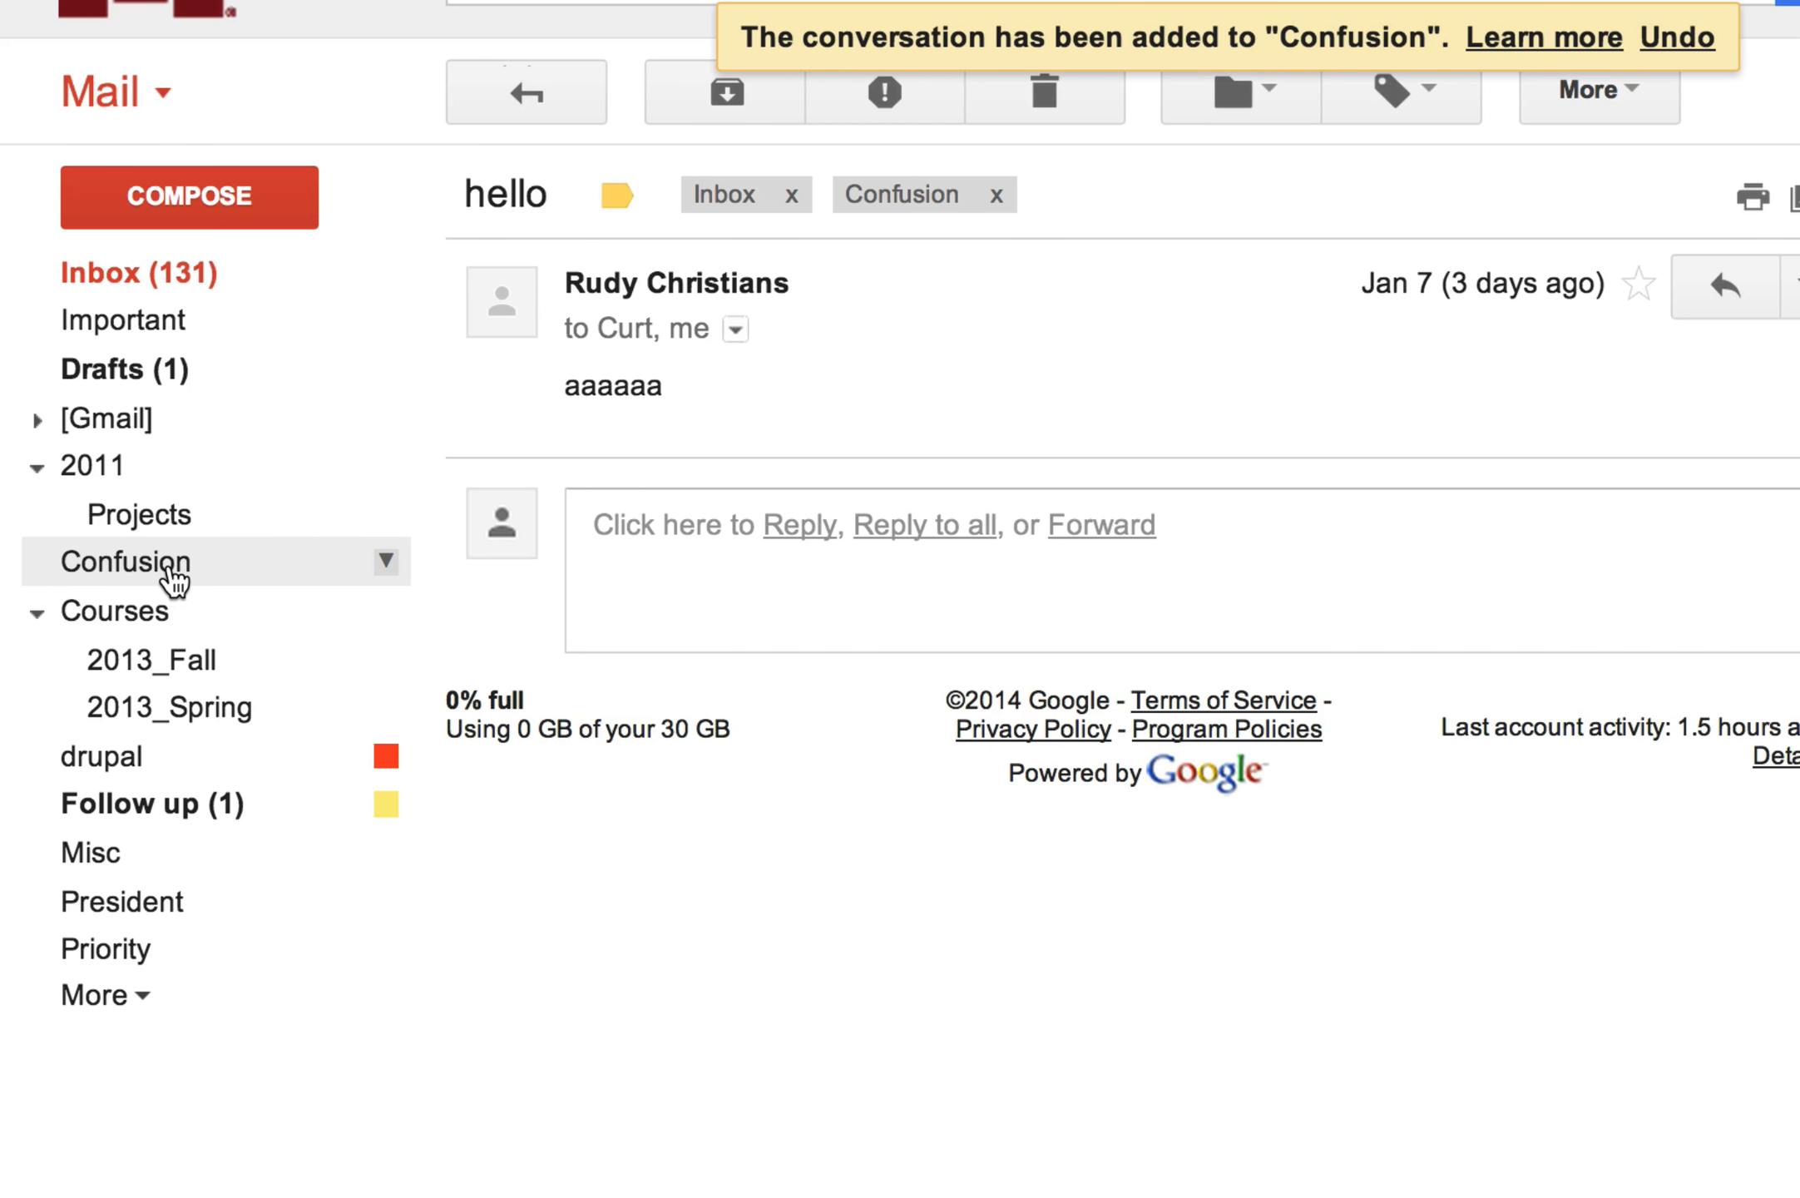
Set the colour of the Confusion label to dark green with white text
click(386, 559)
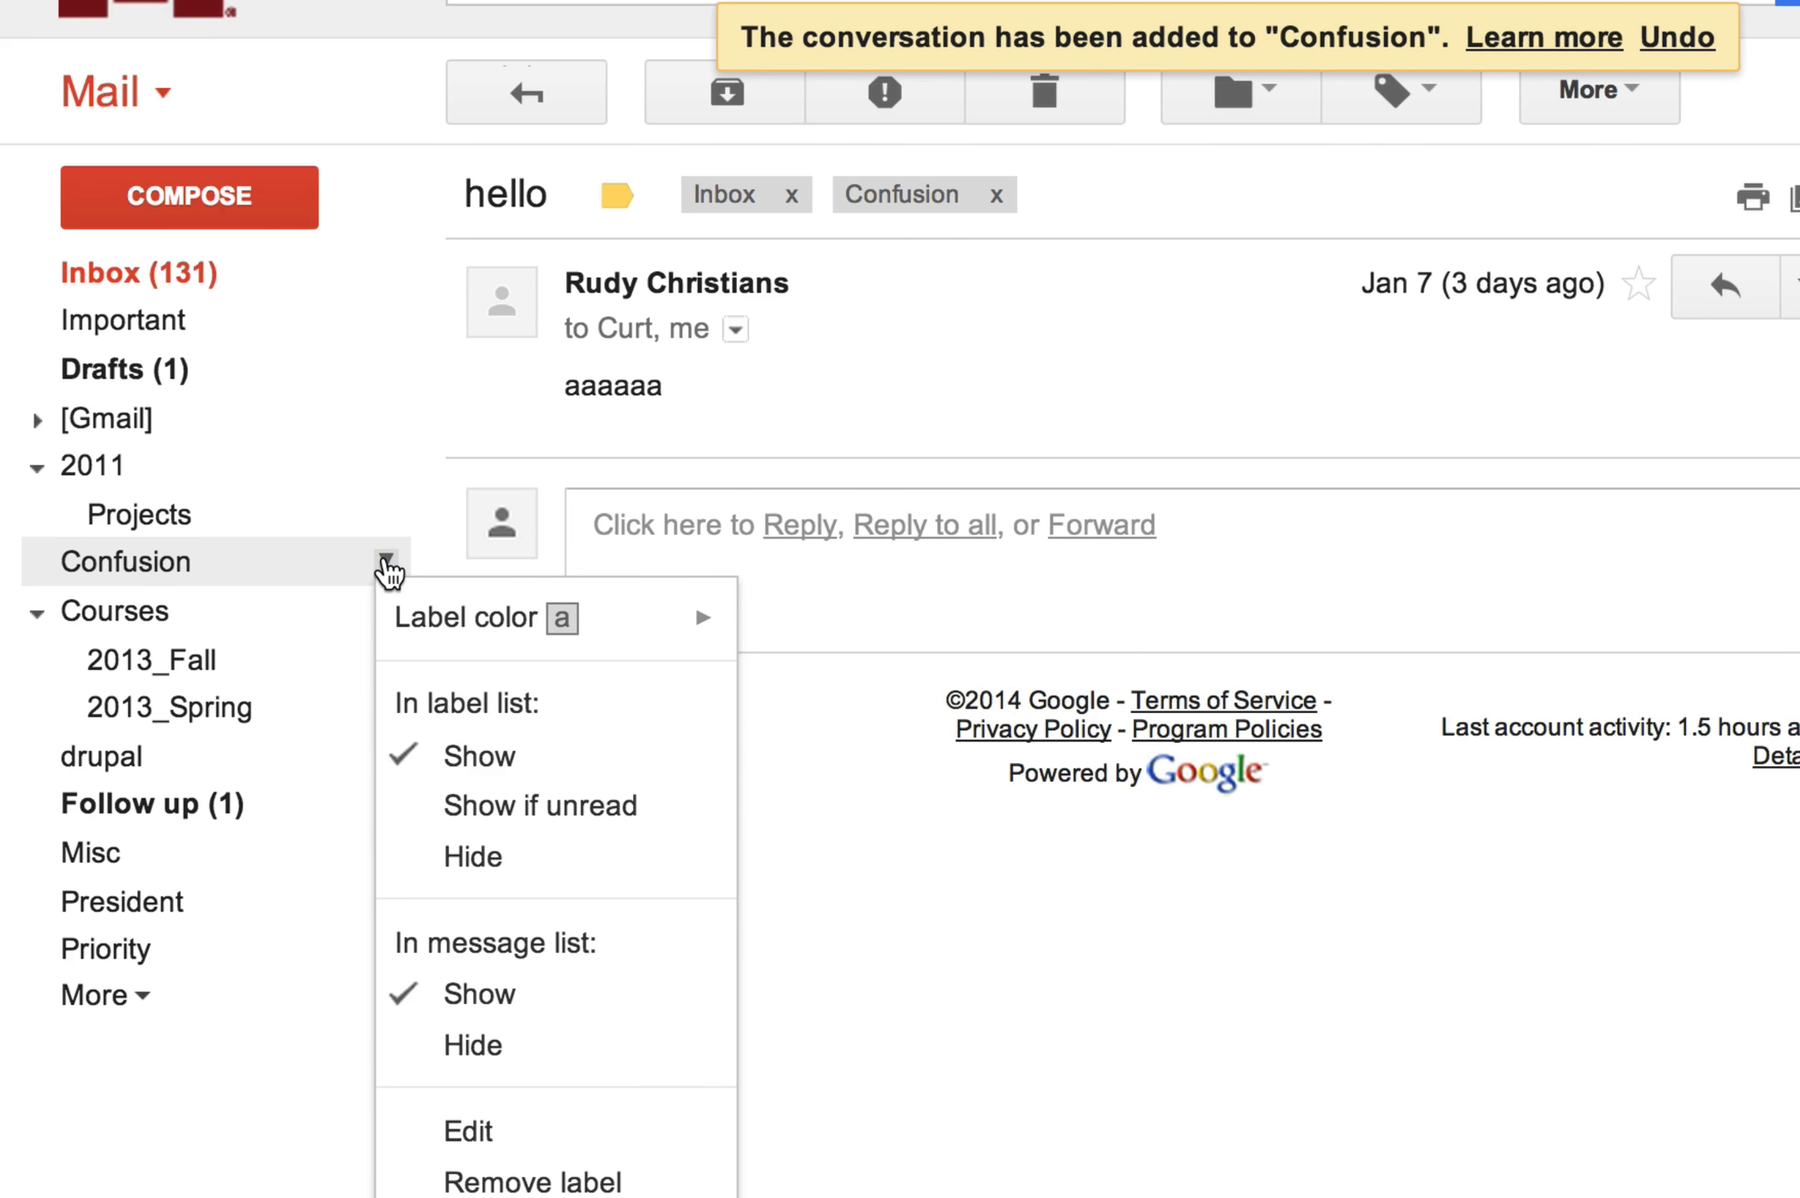
mouse_move(424, 620)
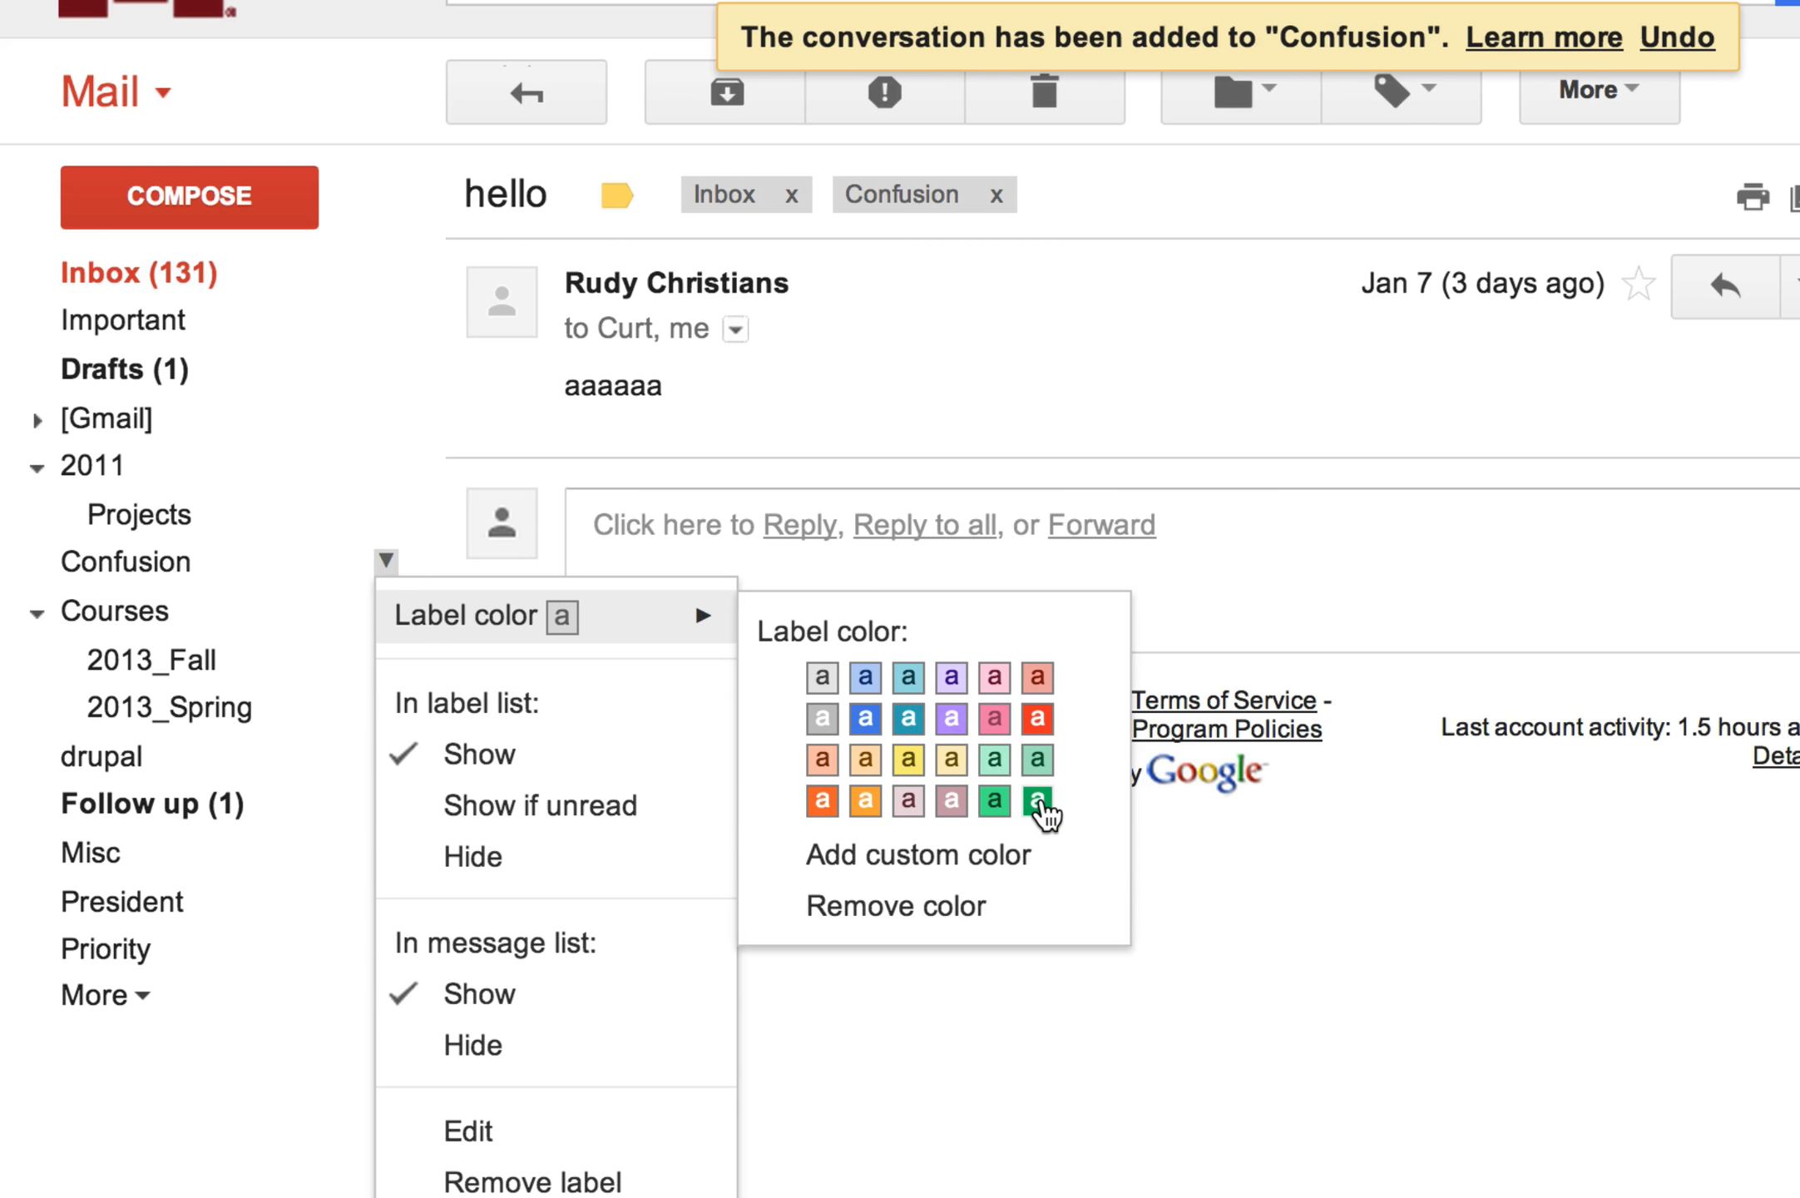
click(1037, 800)
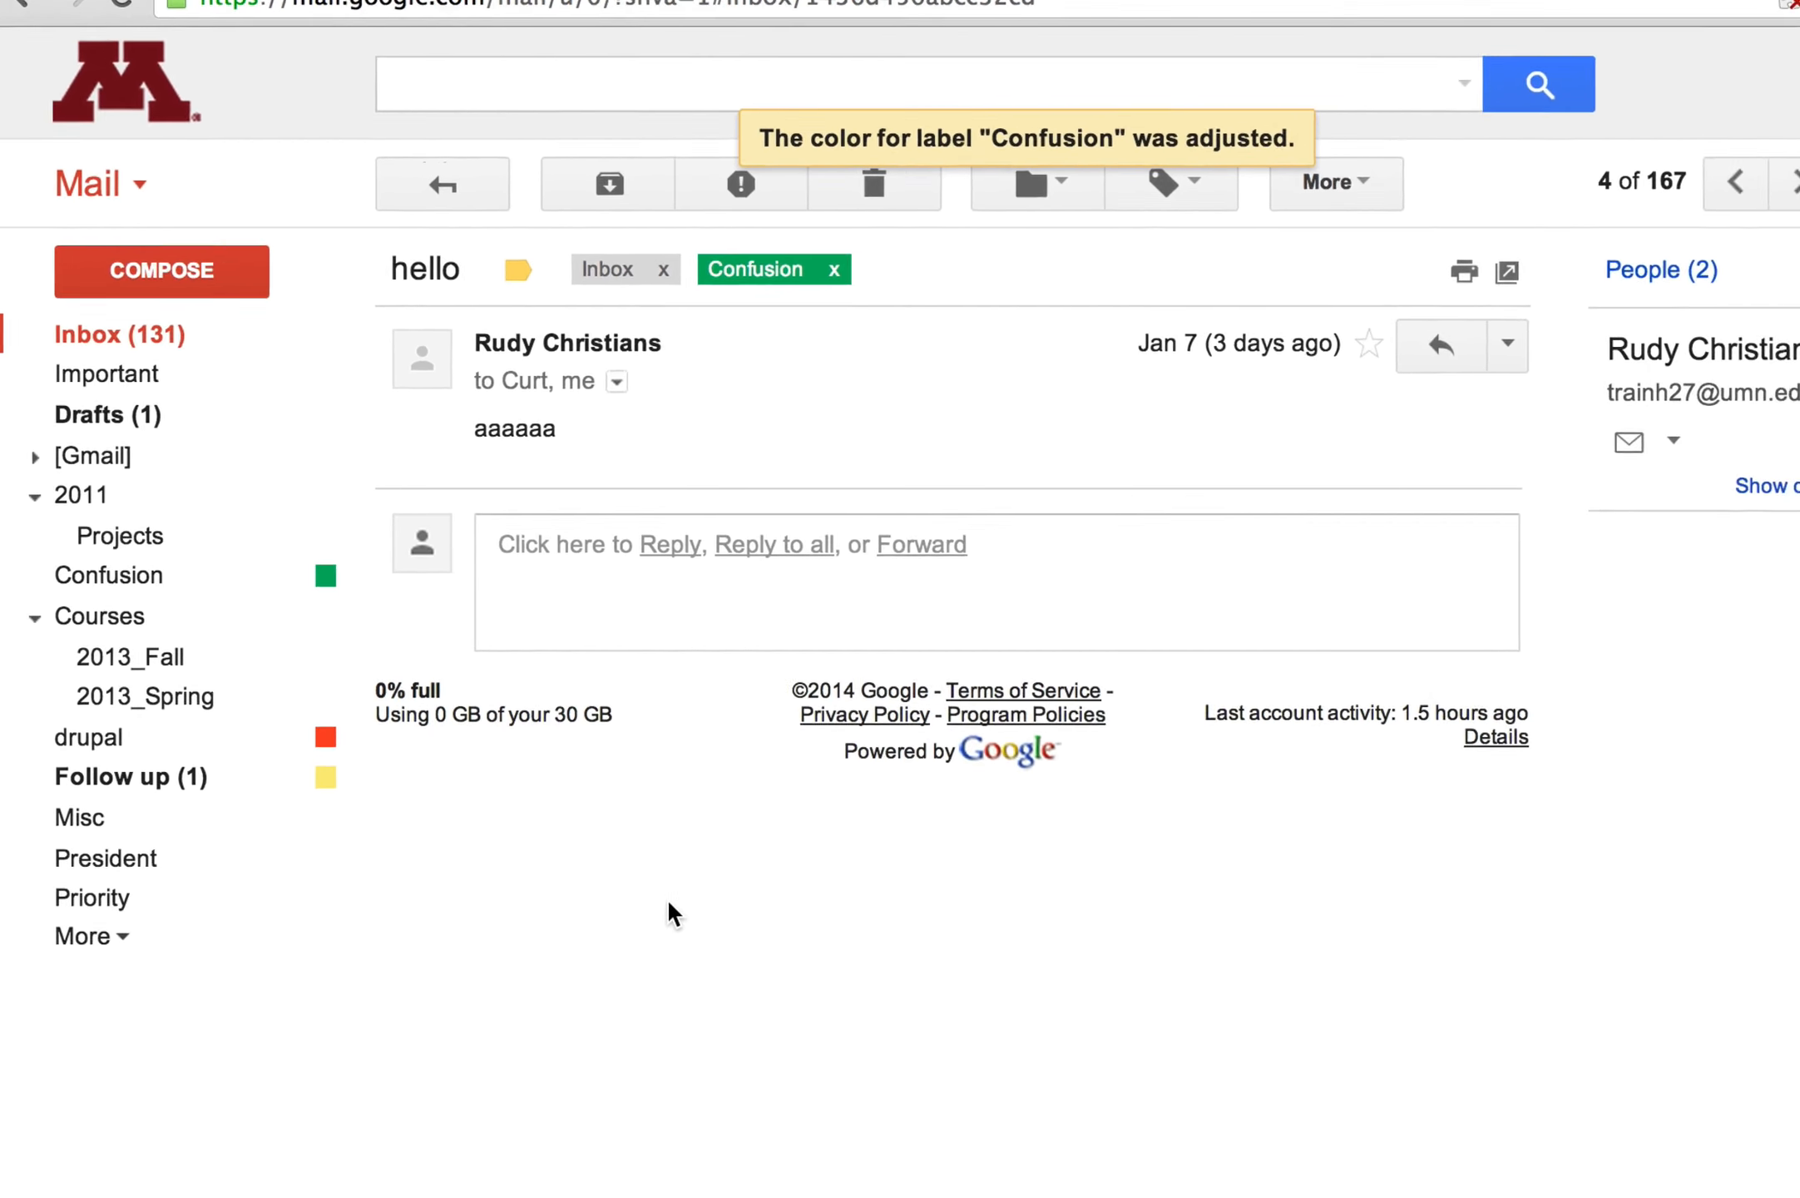
Open the label settings at the list of custom labels
click(1726, 230)
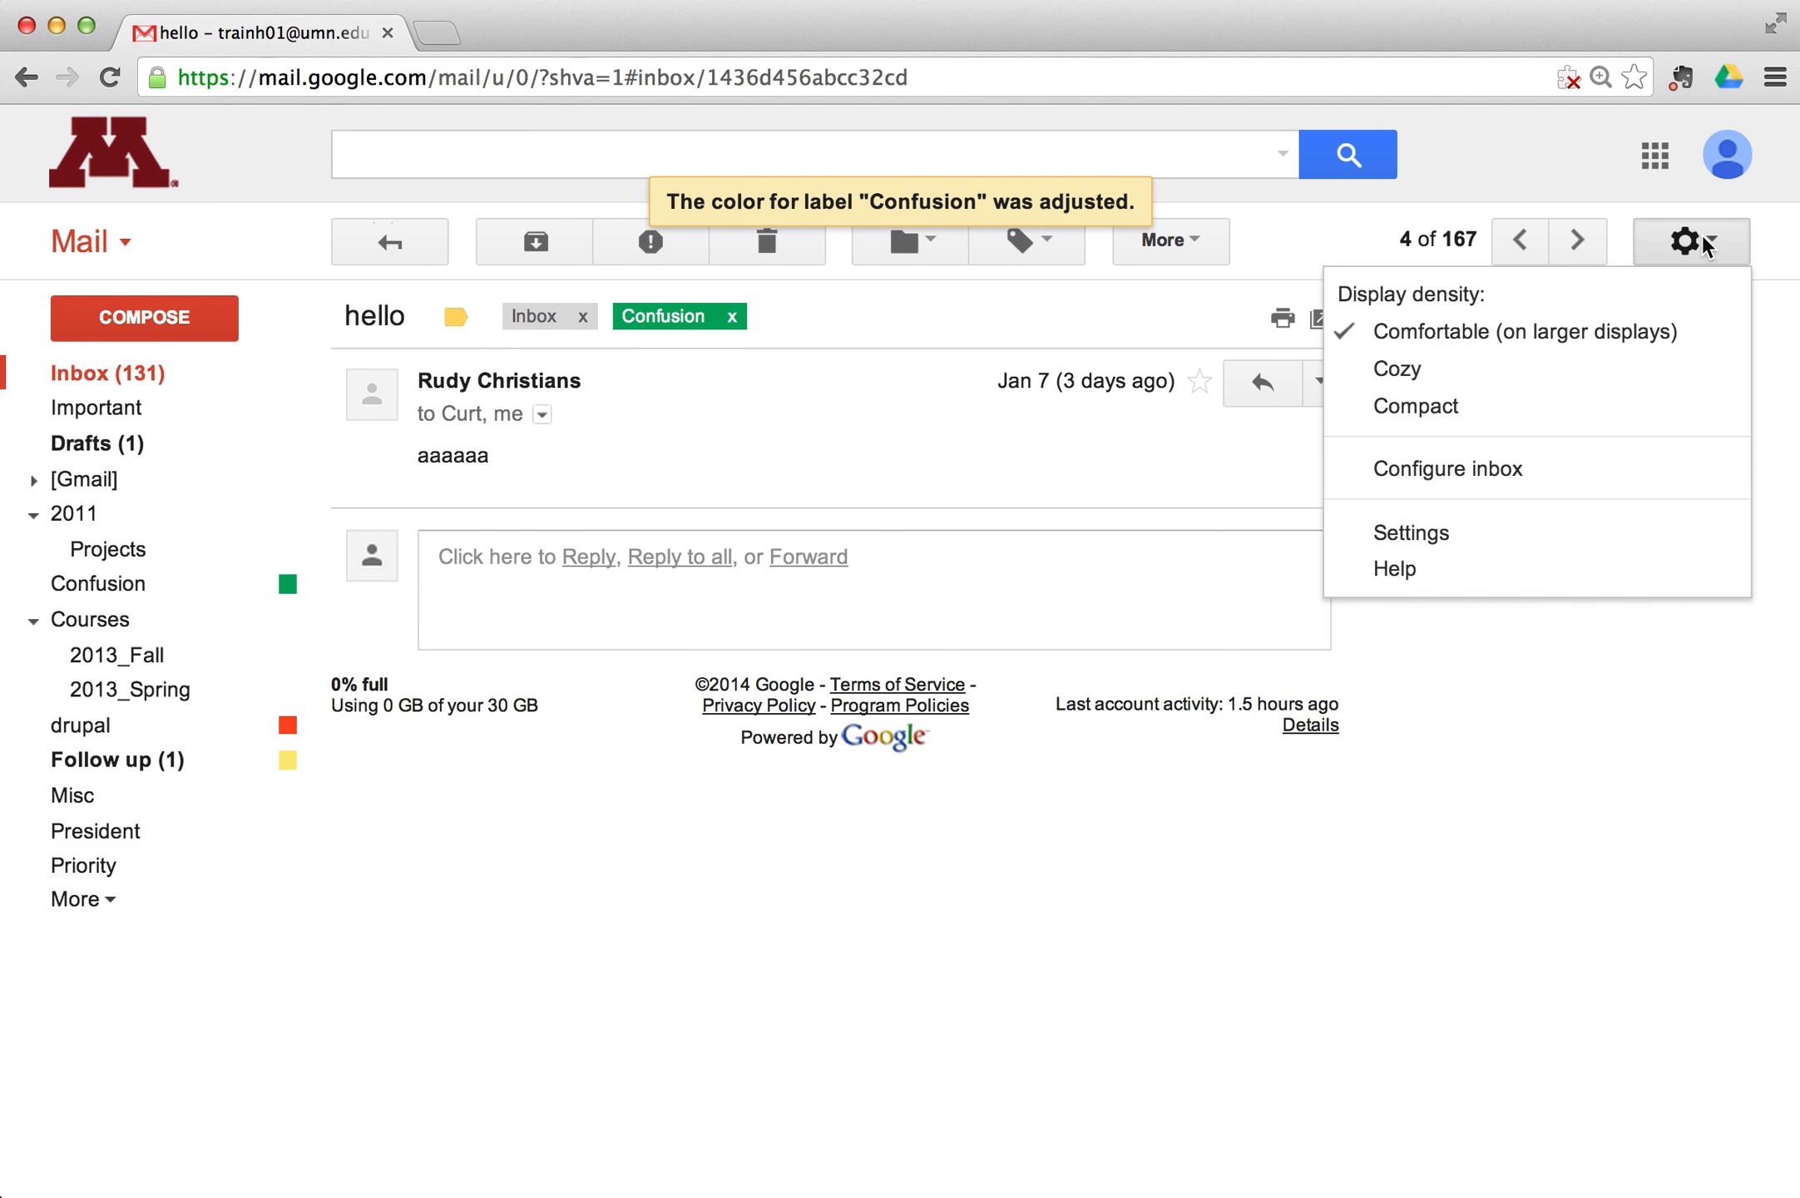
click(1559, 533)
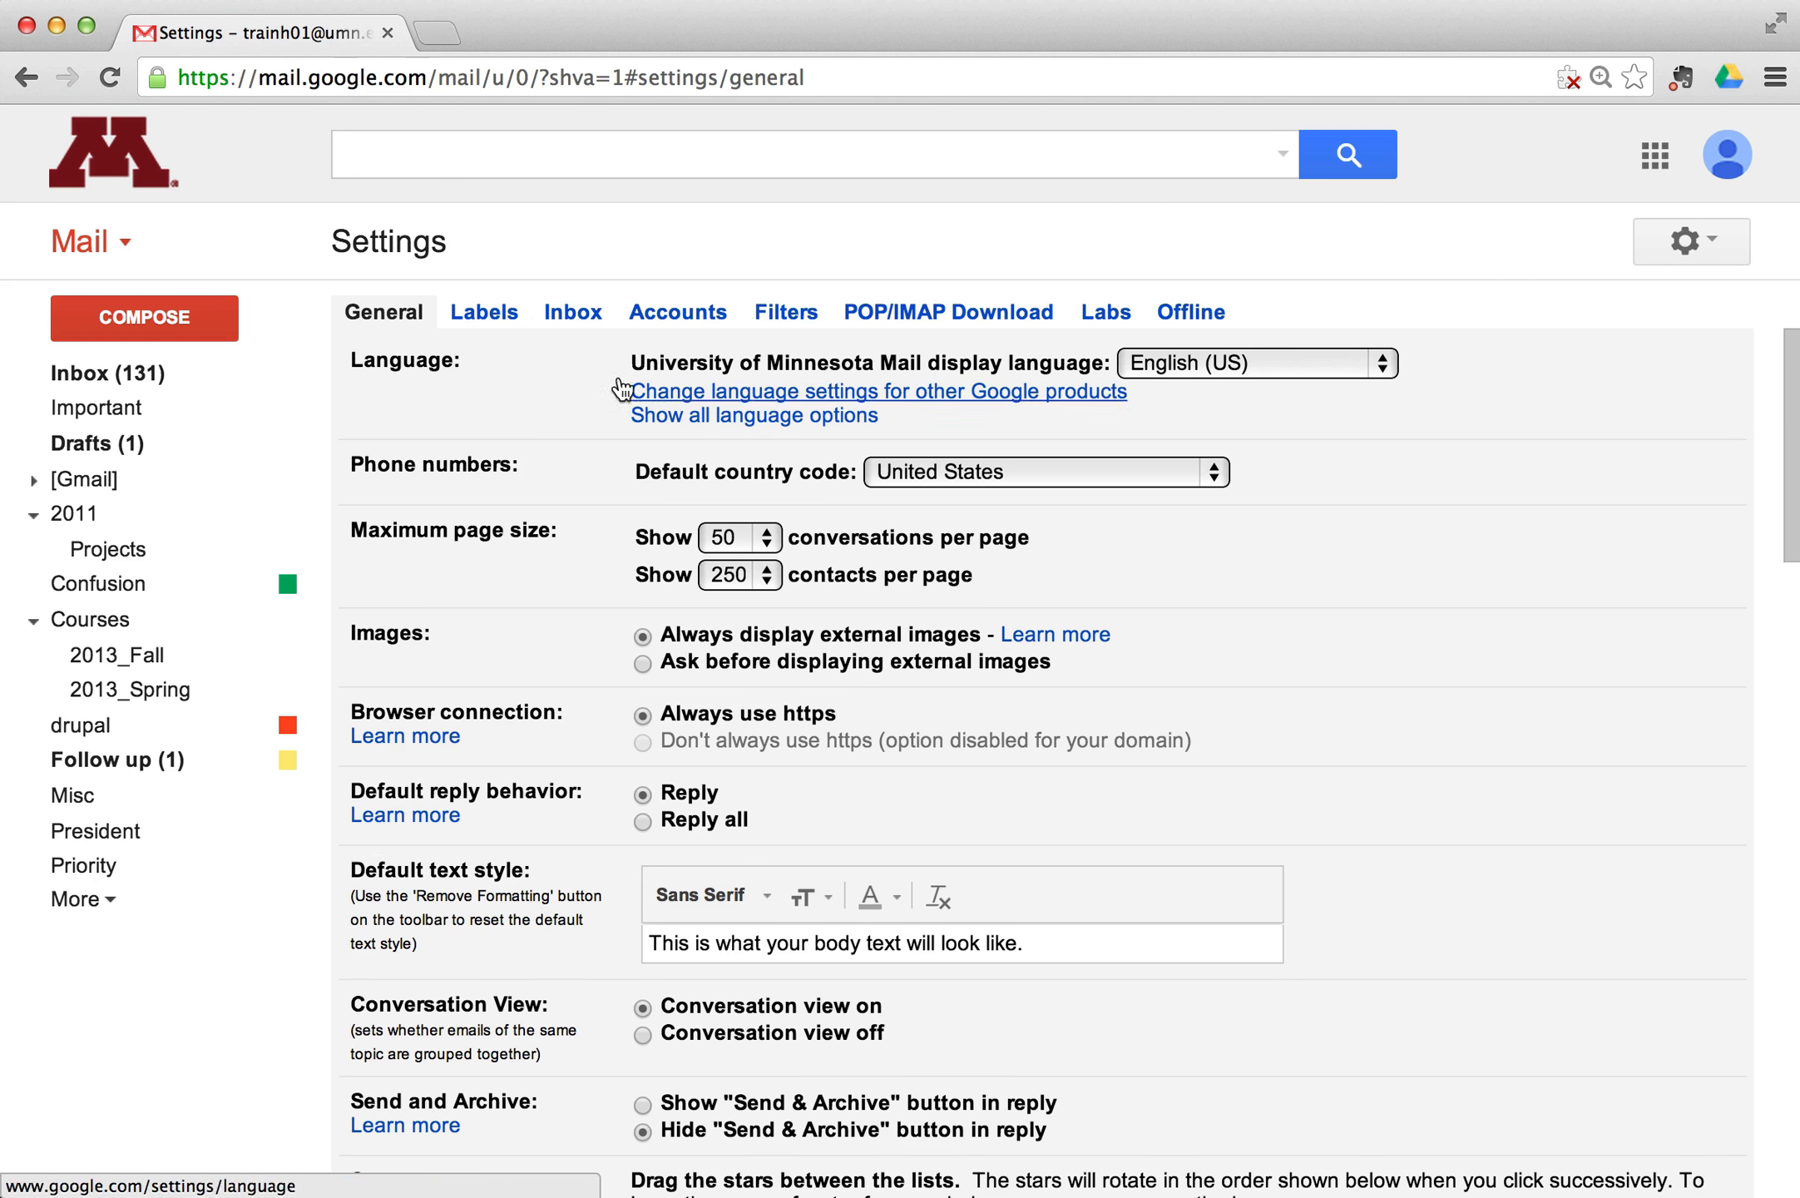
click(490, 315)
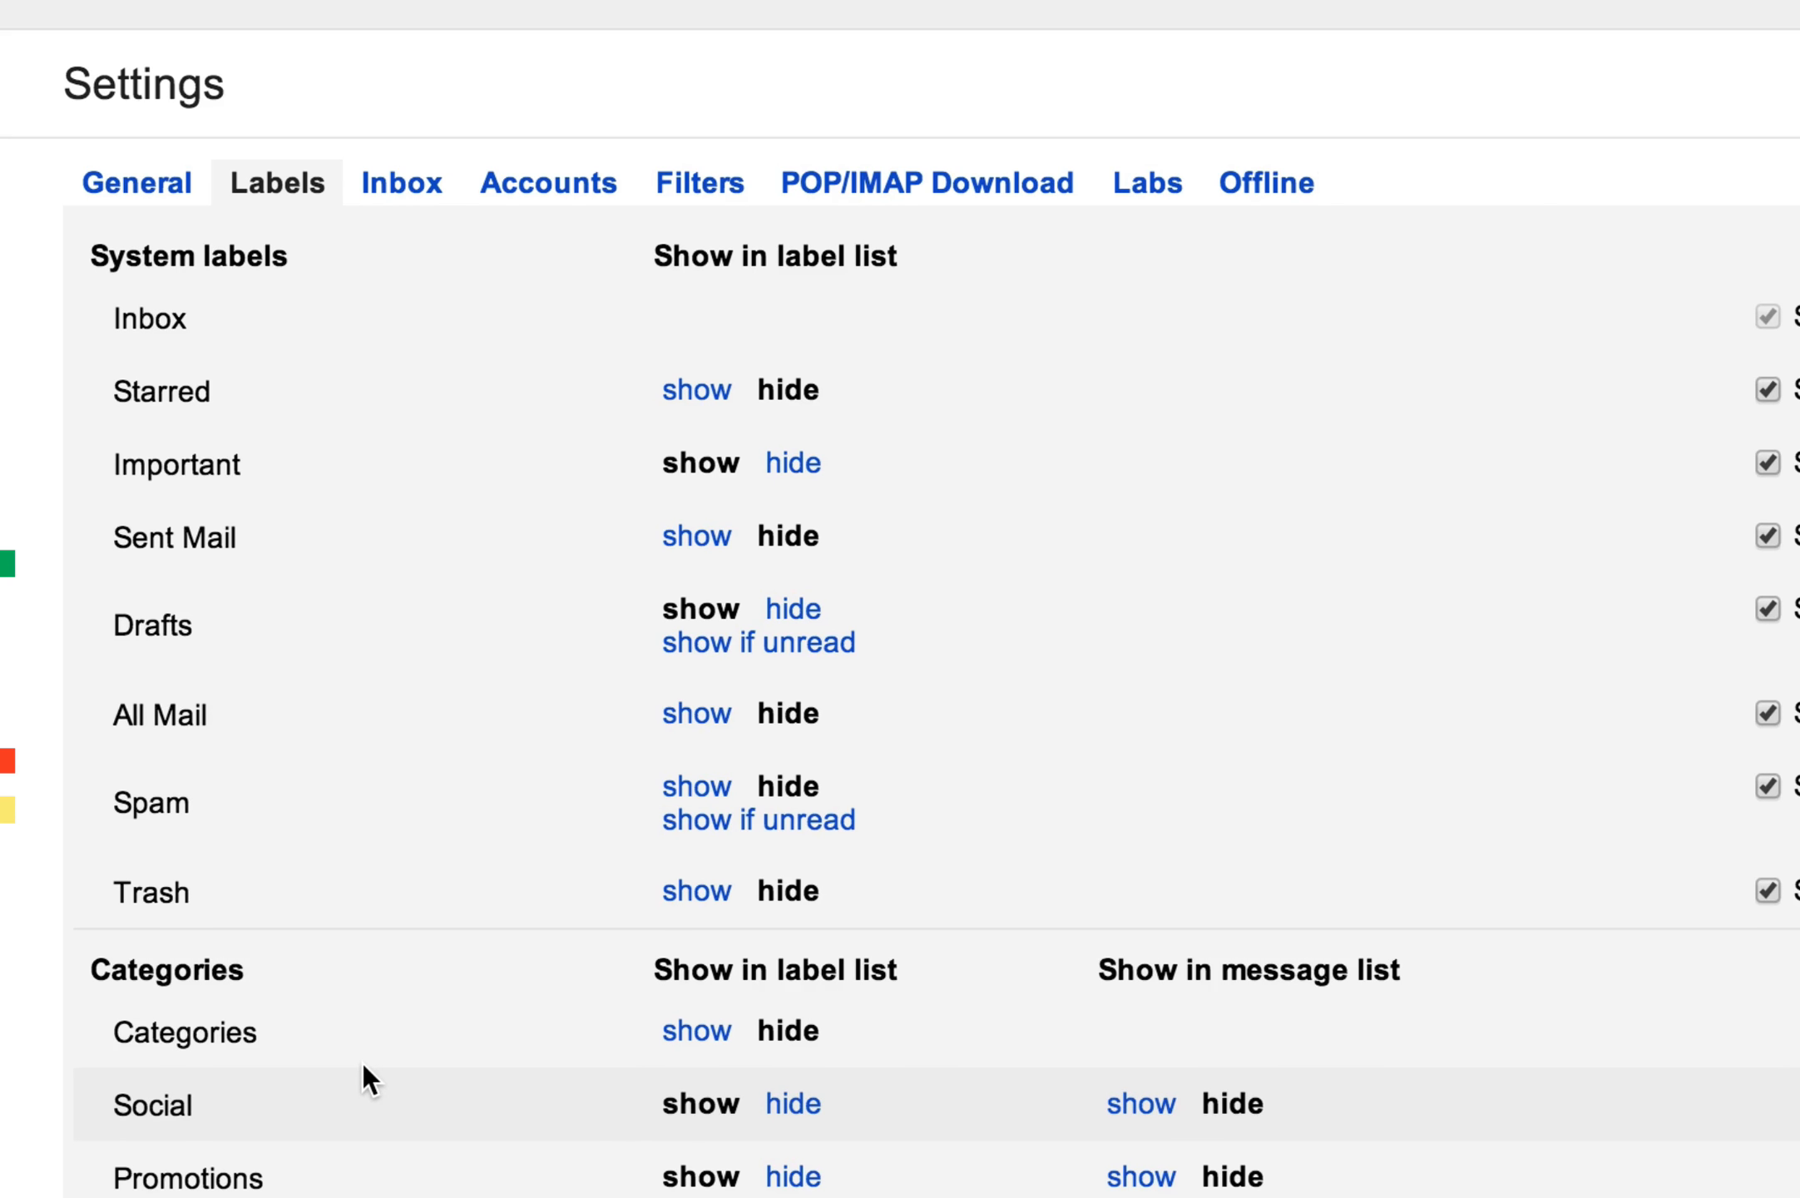
scroll(363, 1063, down, 10)
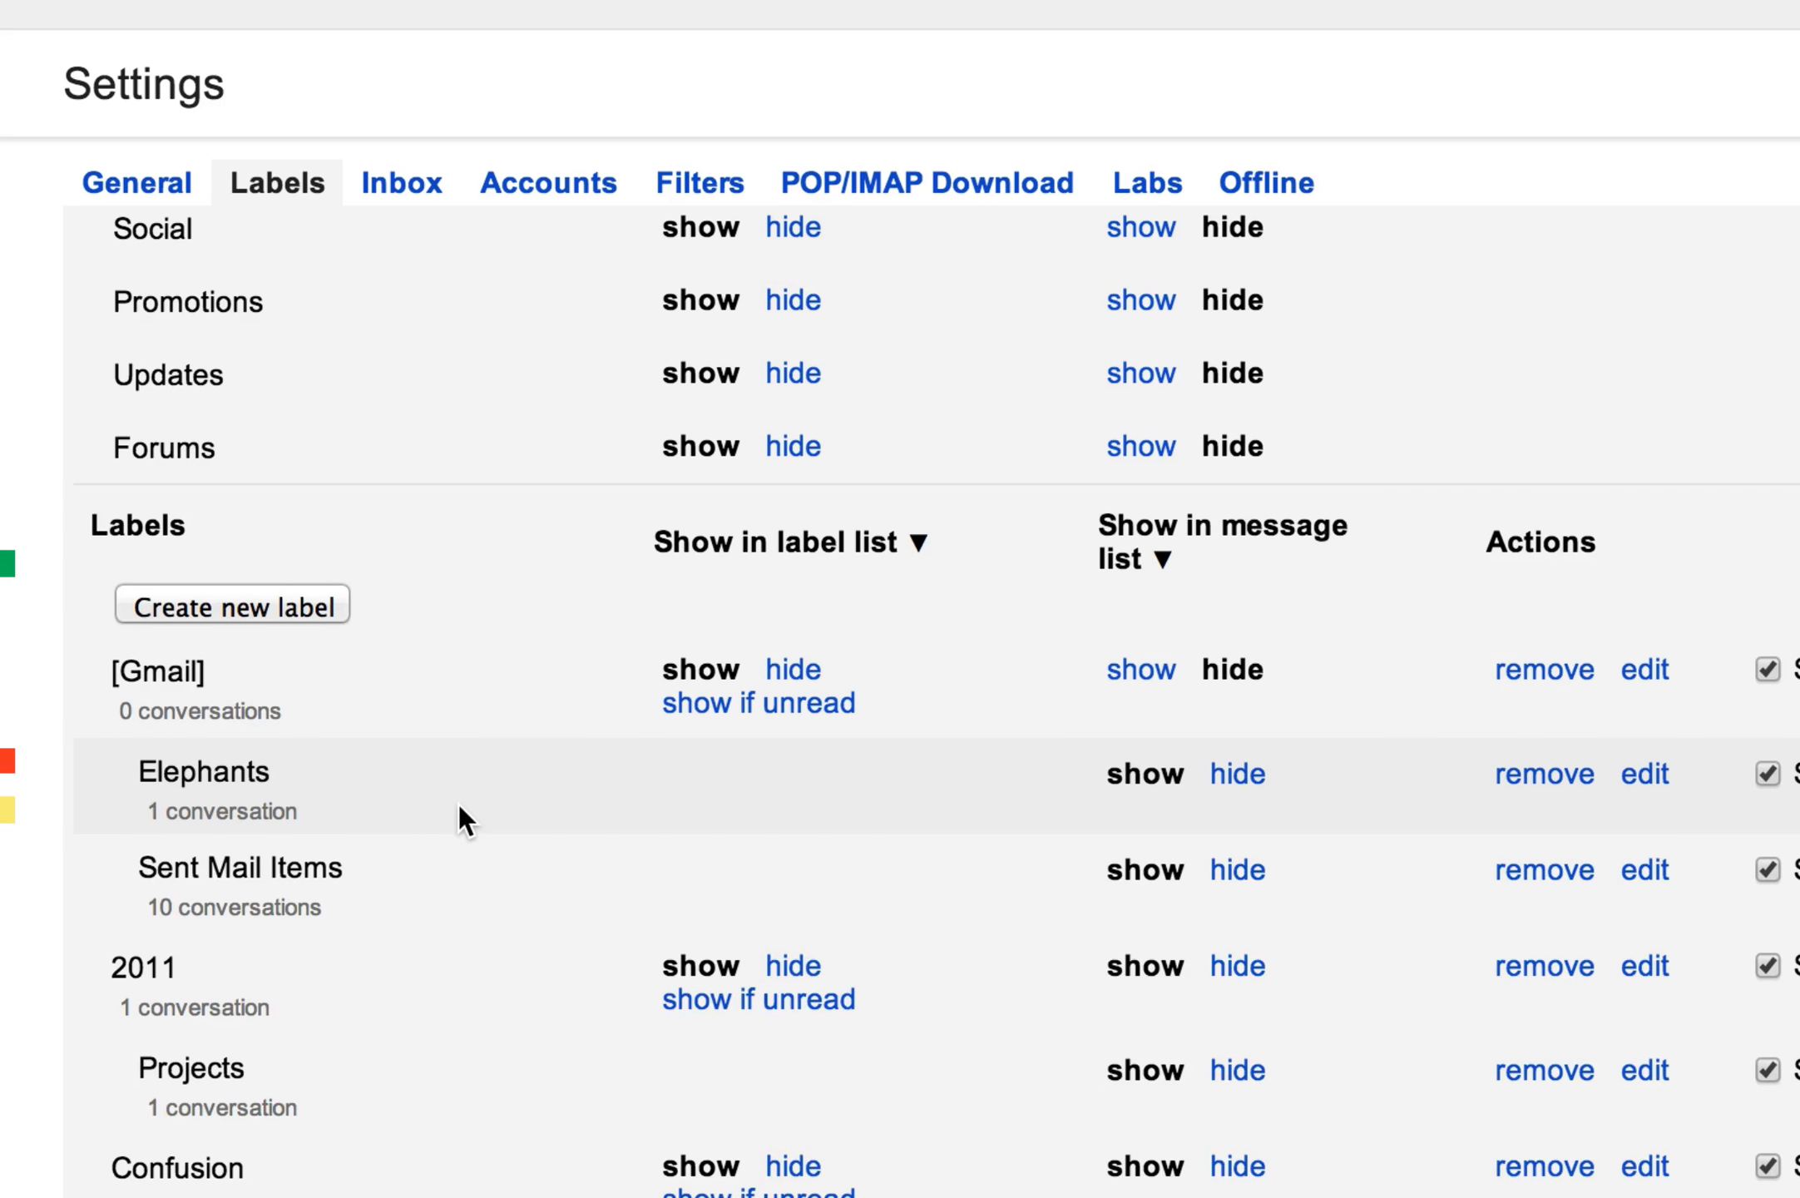
scroll(460, 807, down, 1)
scroll(458, 806, down, 4)
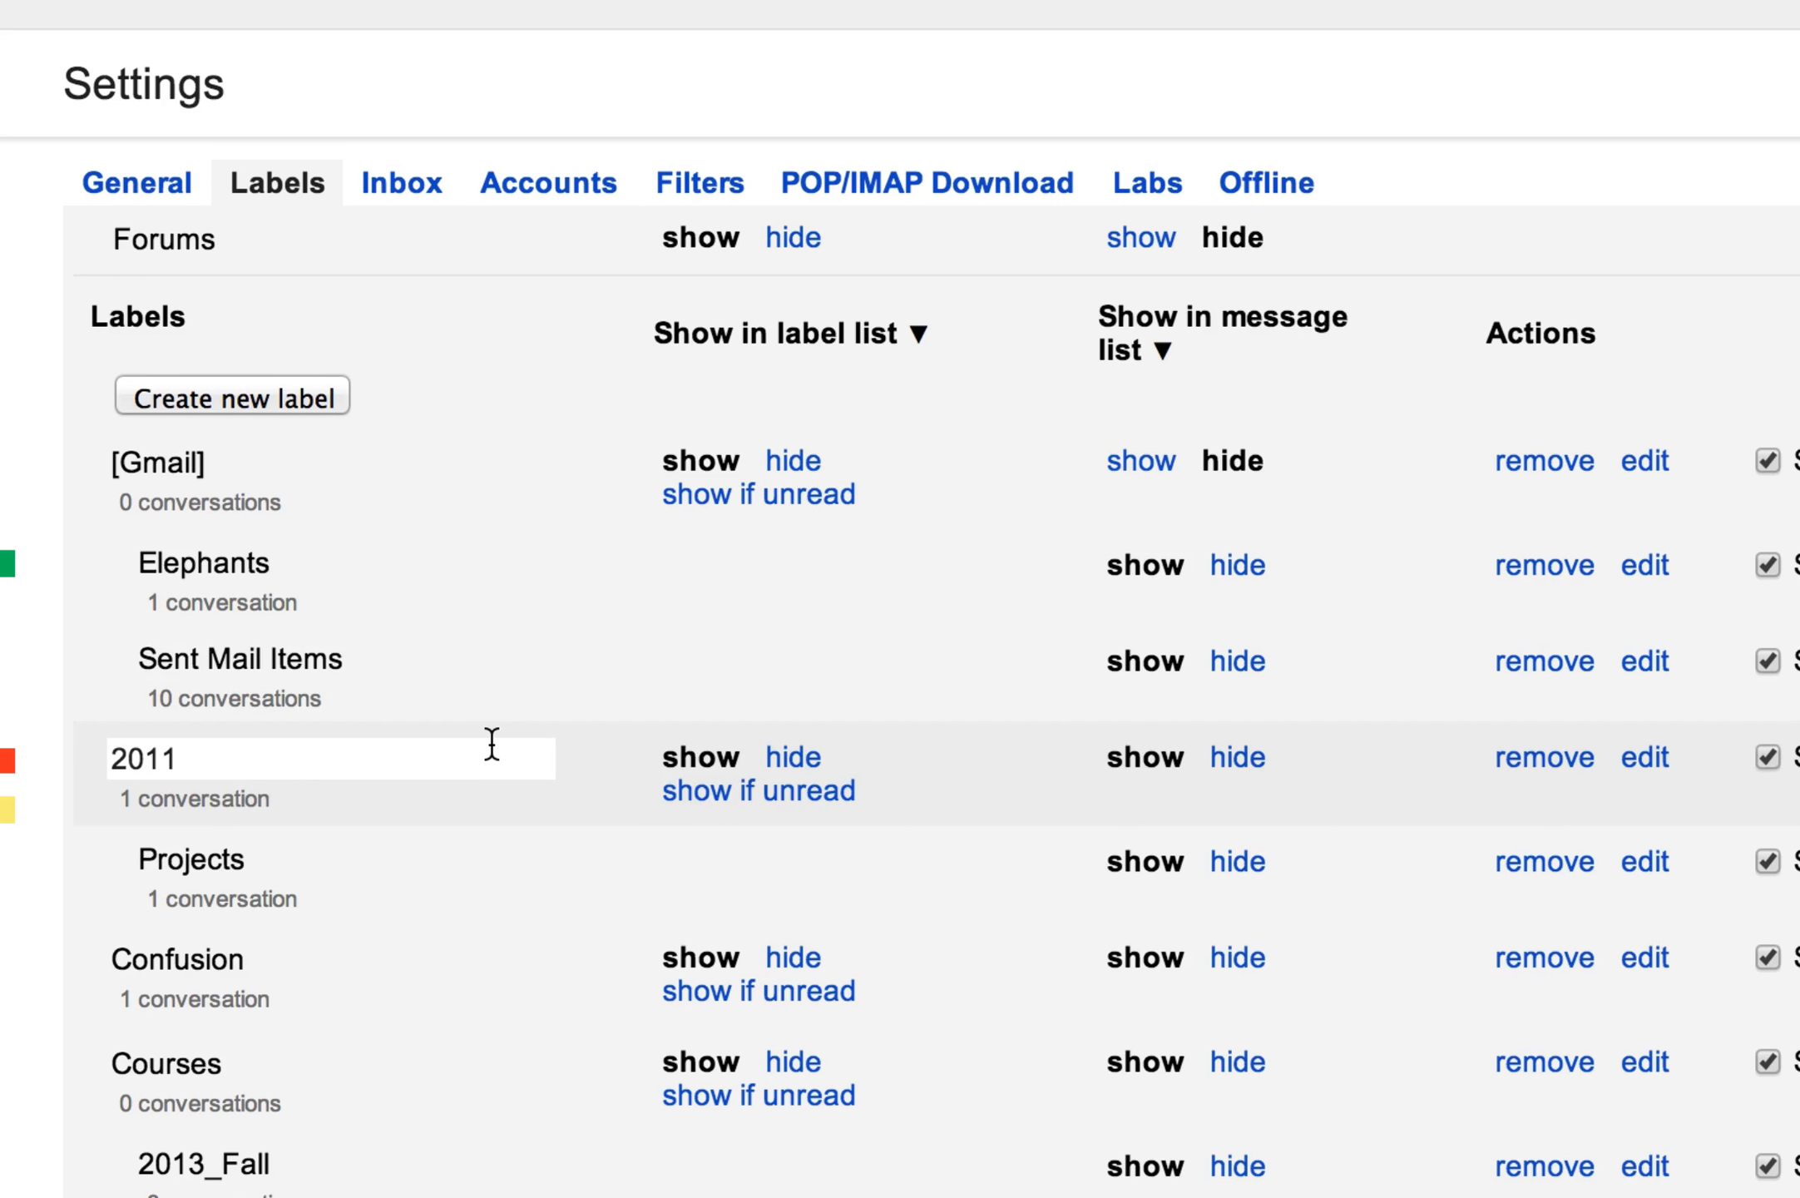
Expand the sidebar's label list to look at the hidden labels and collapse it again
click(373, 759)
click(299, 760)
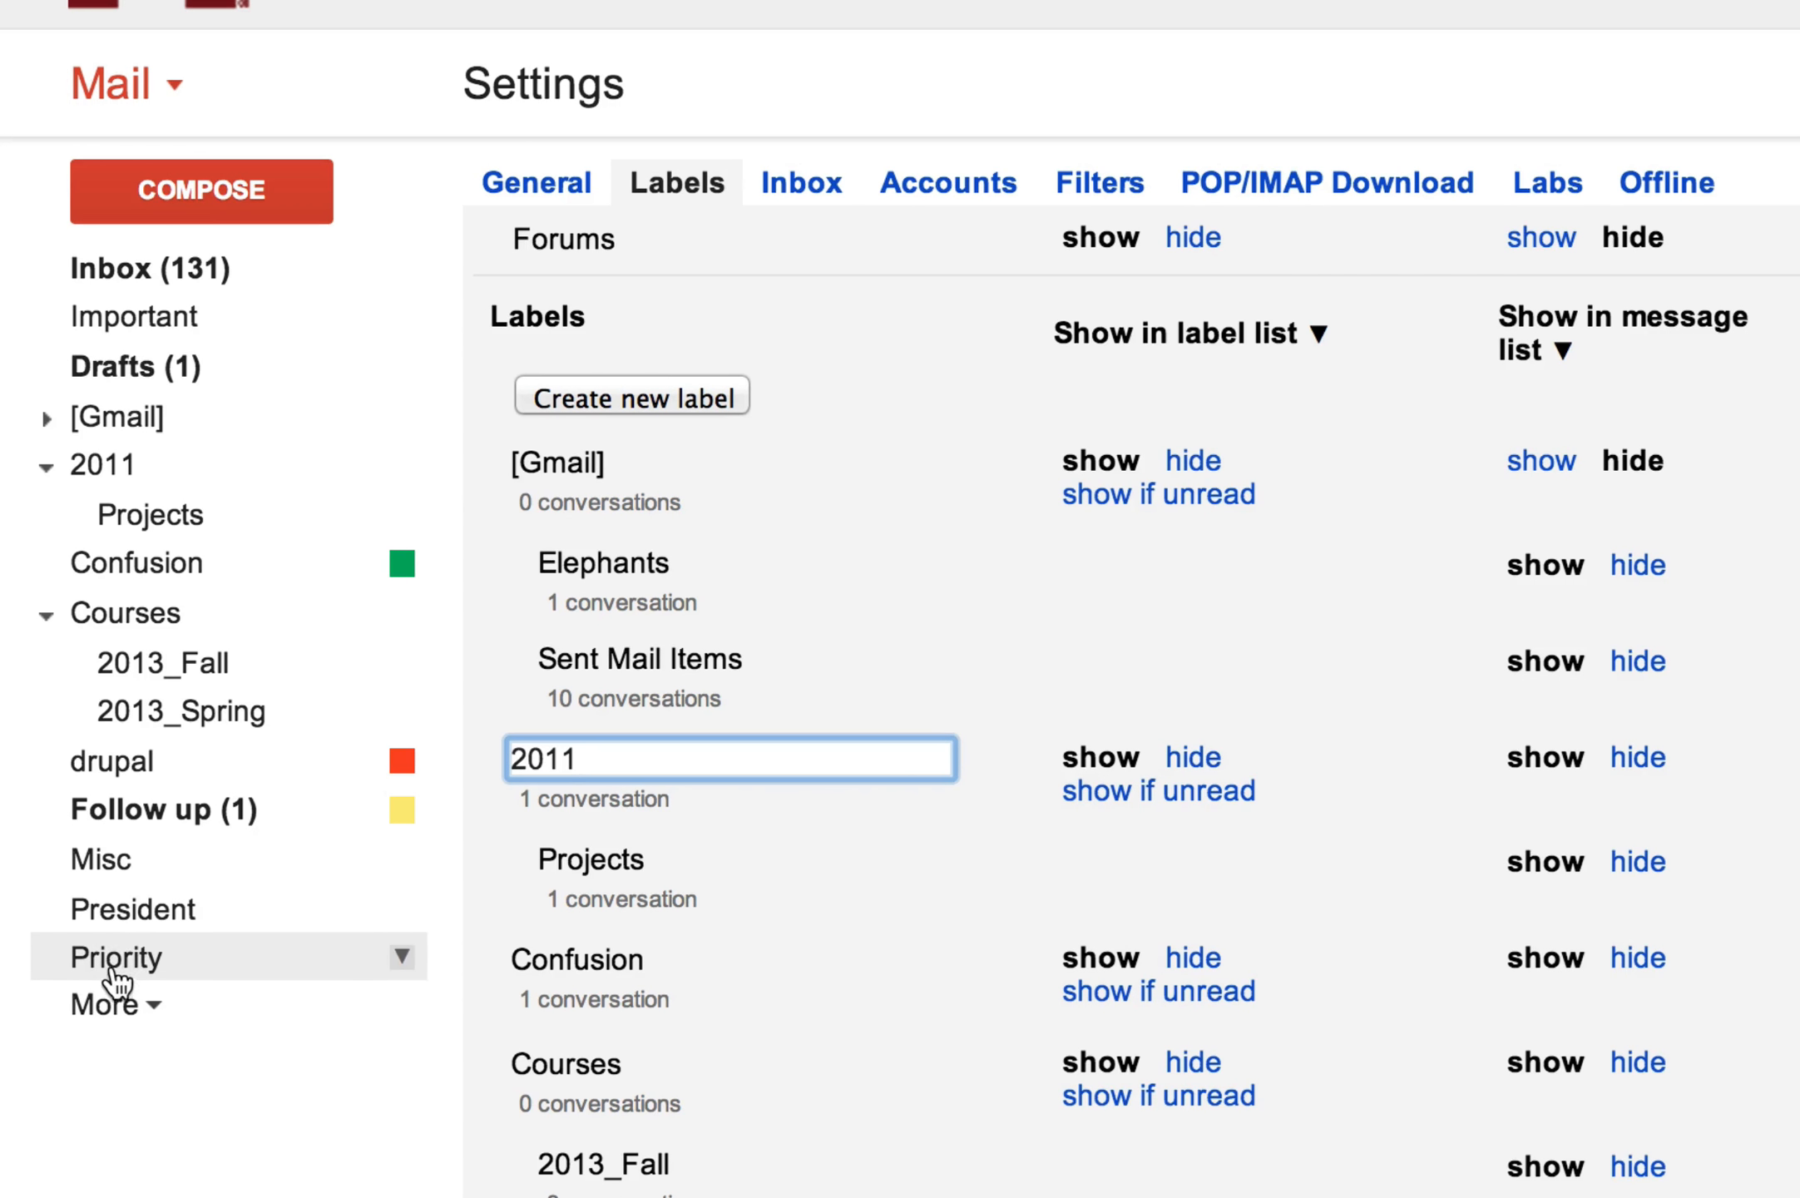
click(108, 1008)
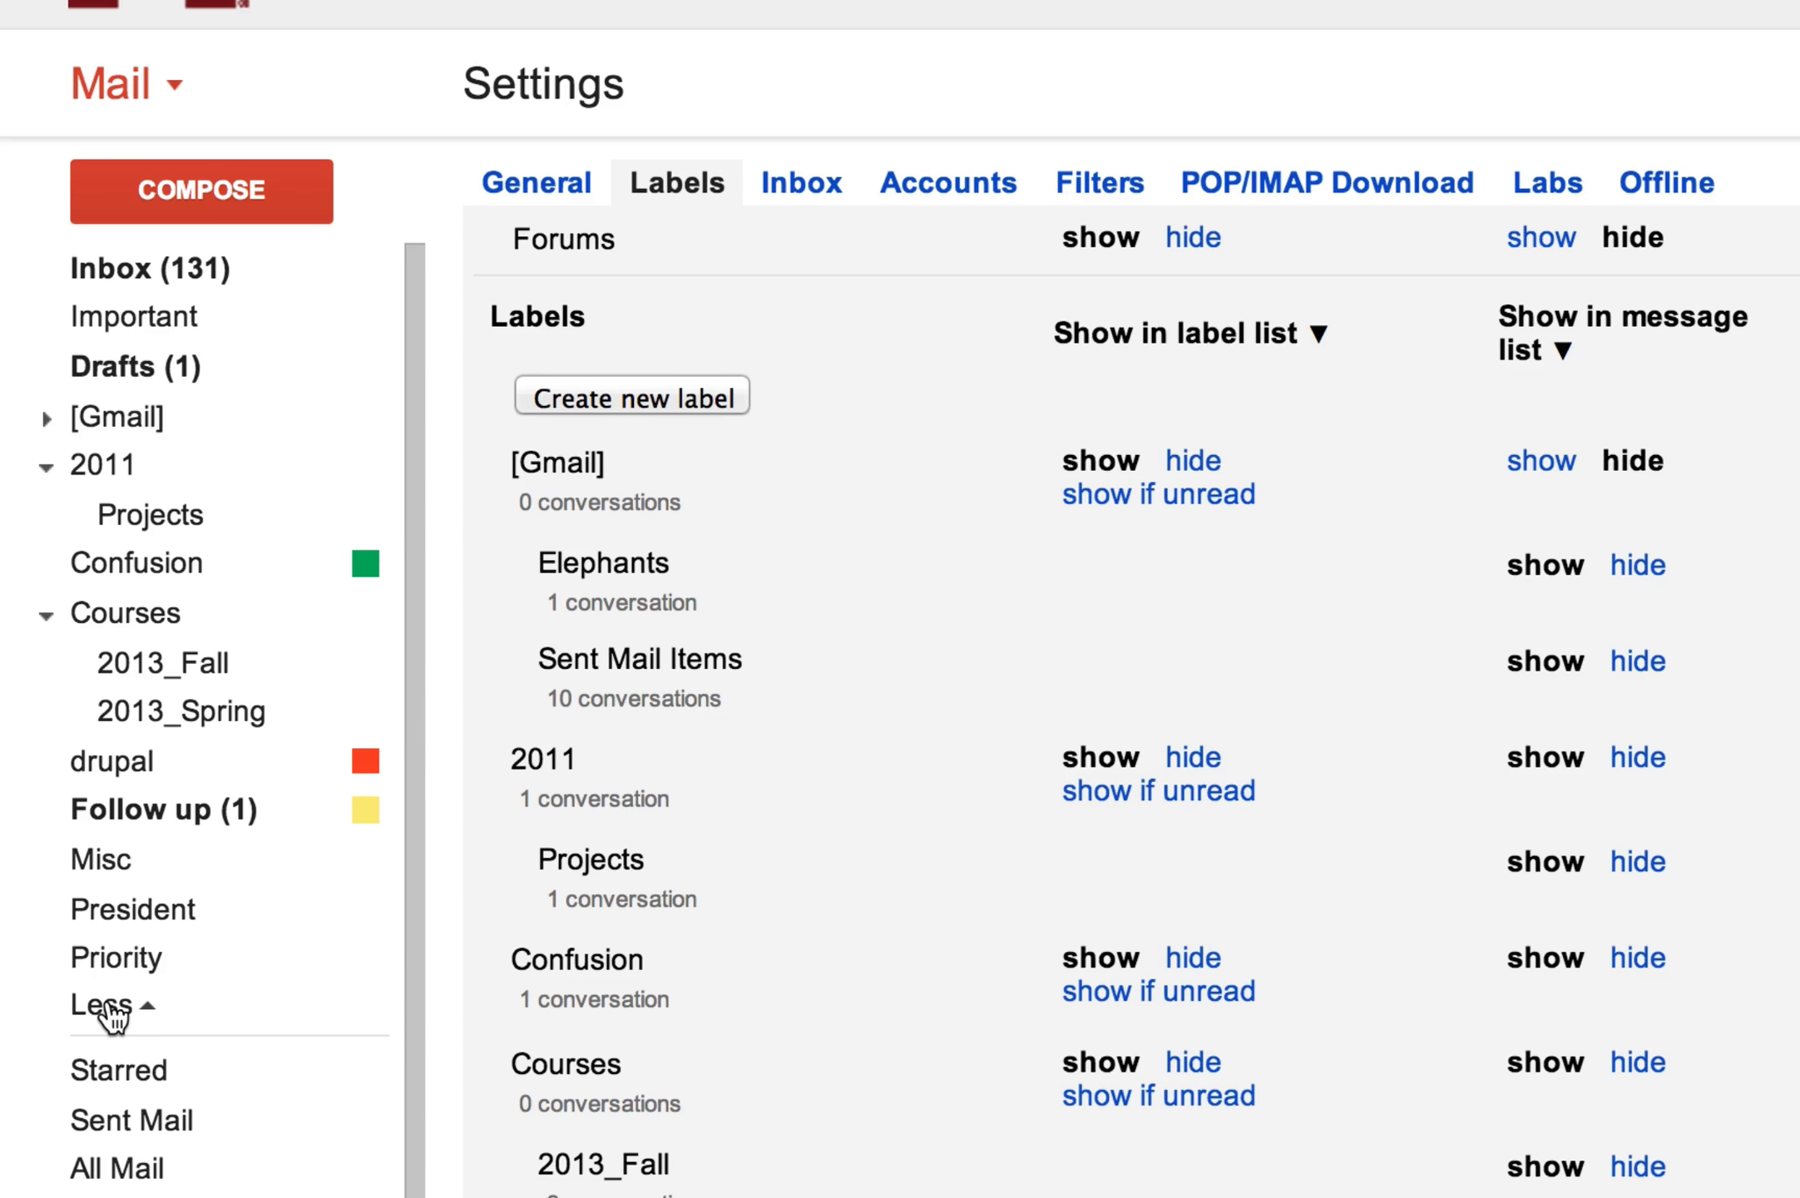
click(110, 1008)
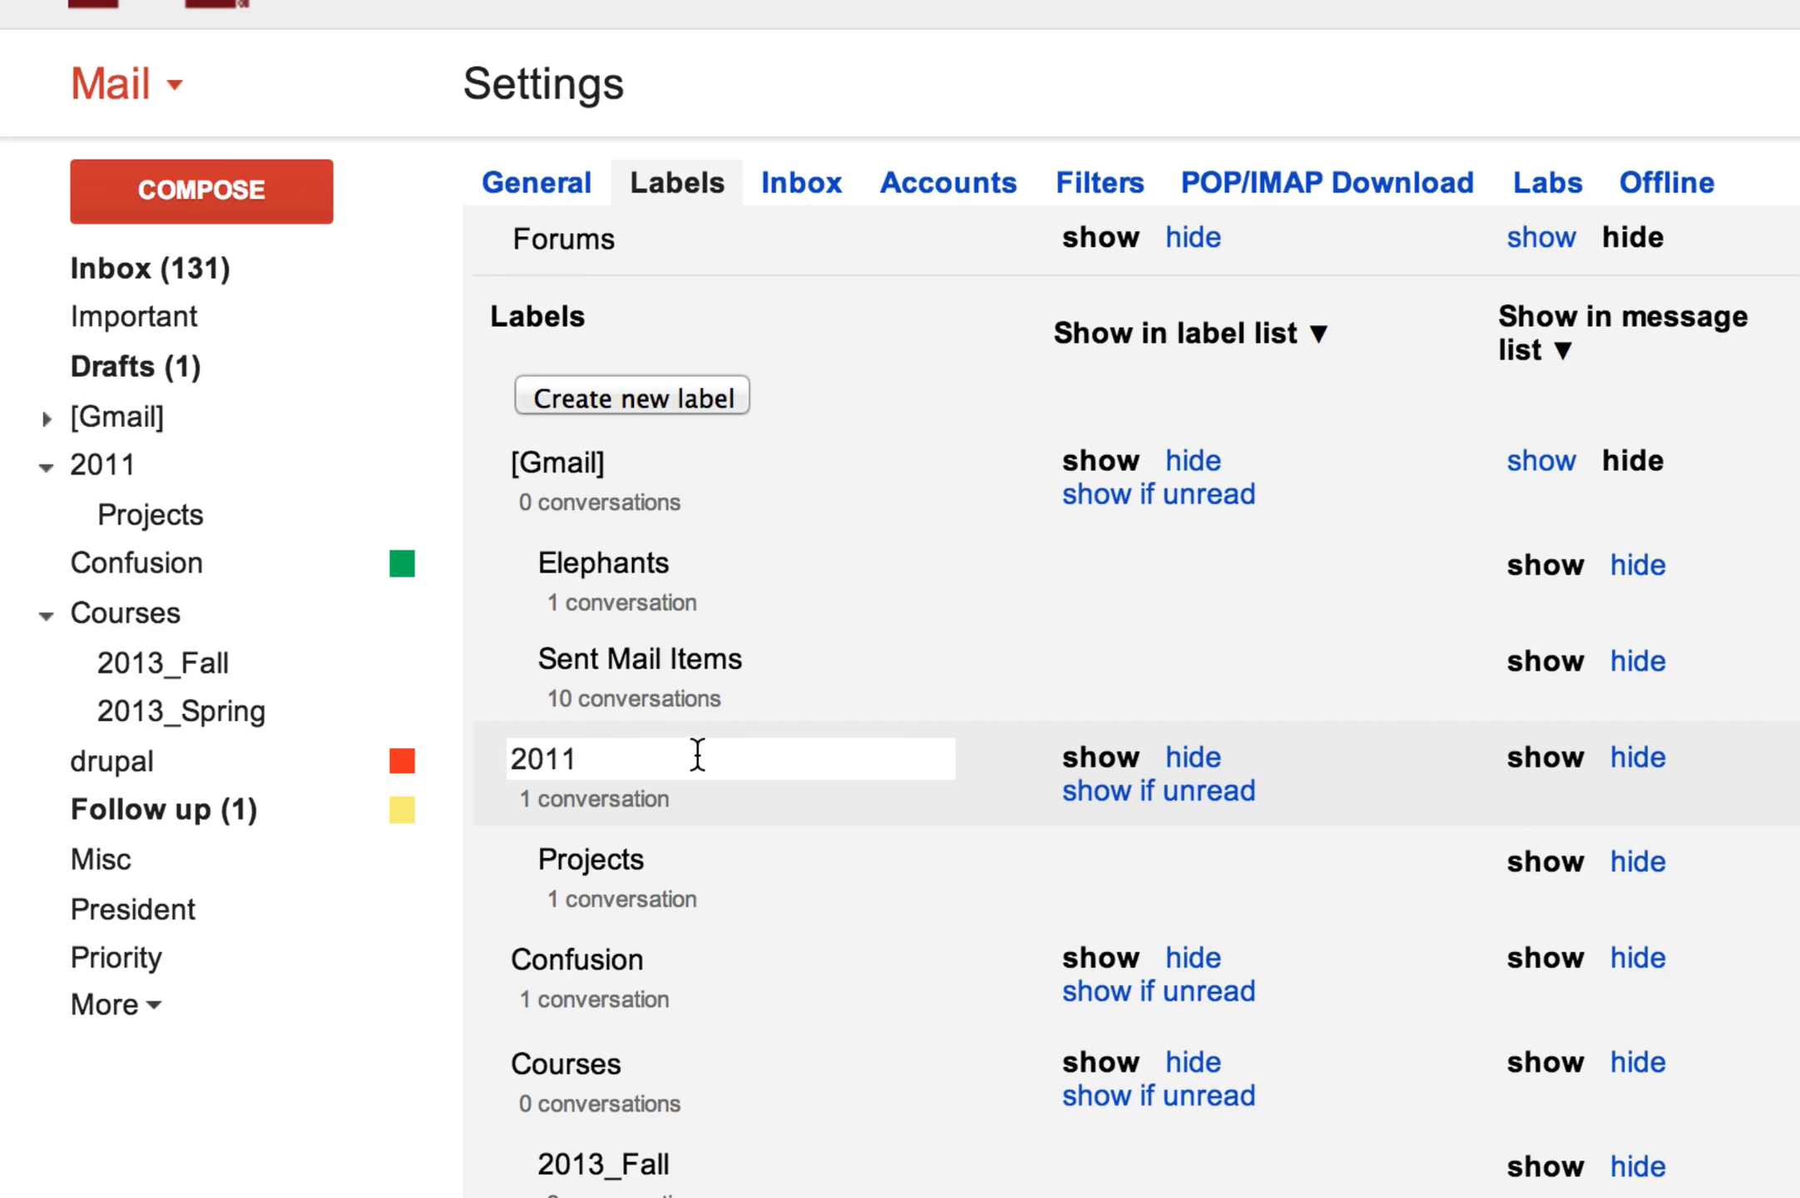
Hide the 2011 label from the label list and check for it among the sidebar's hidden labels
click(1192, 757)
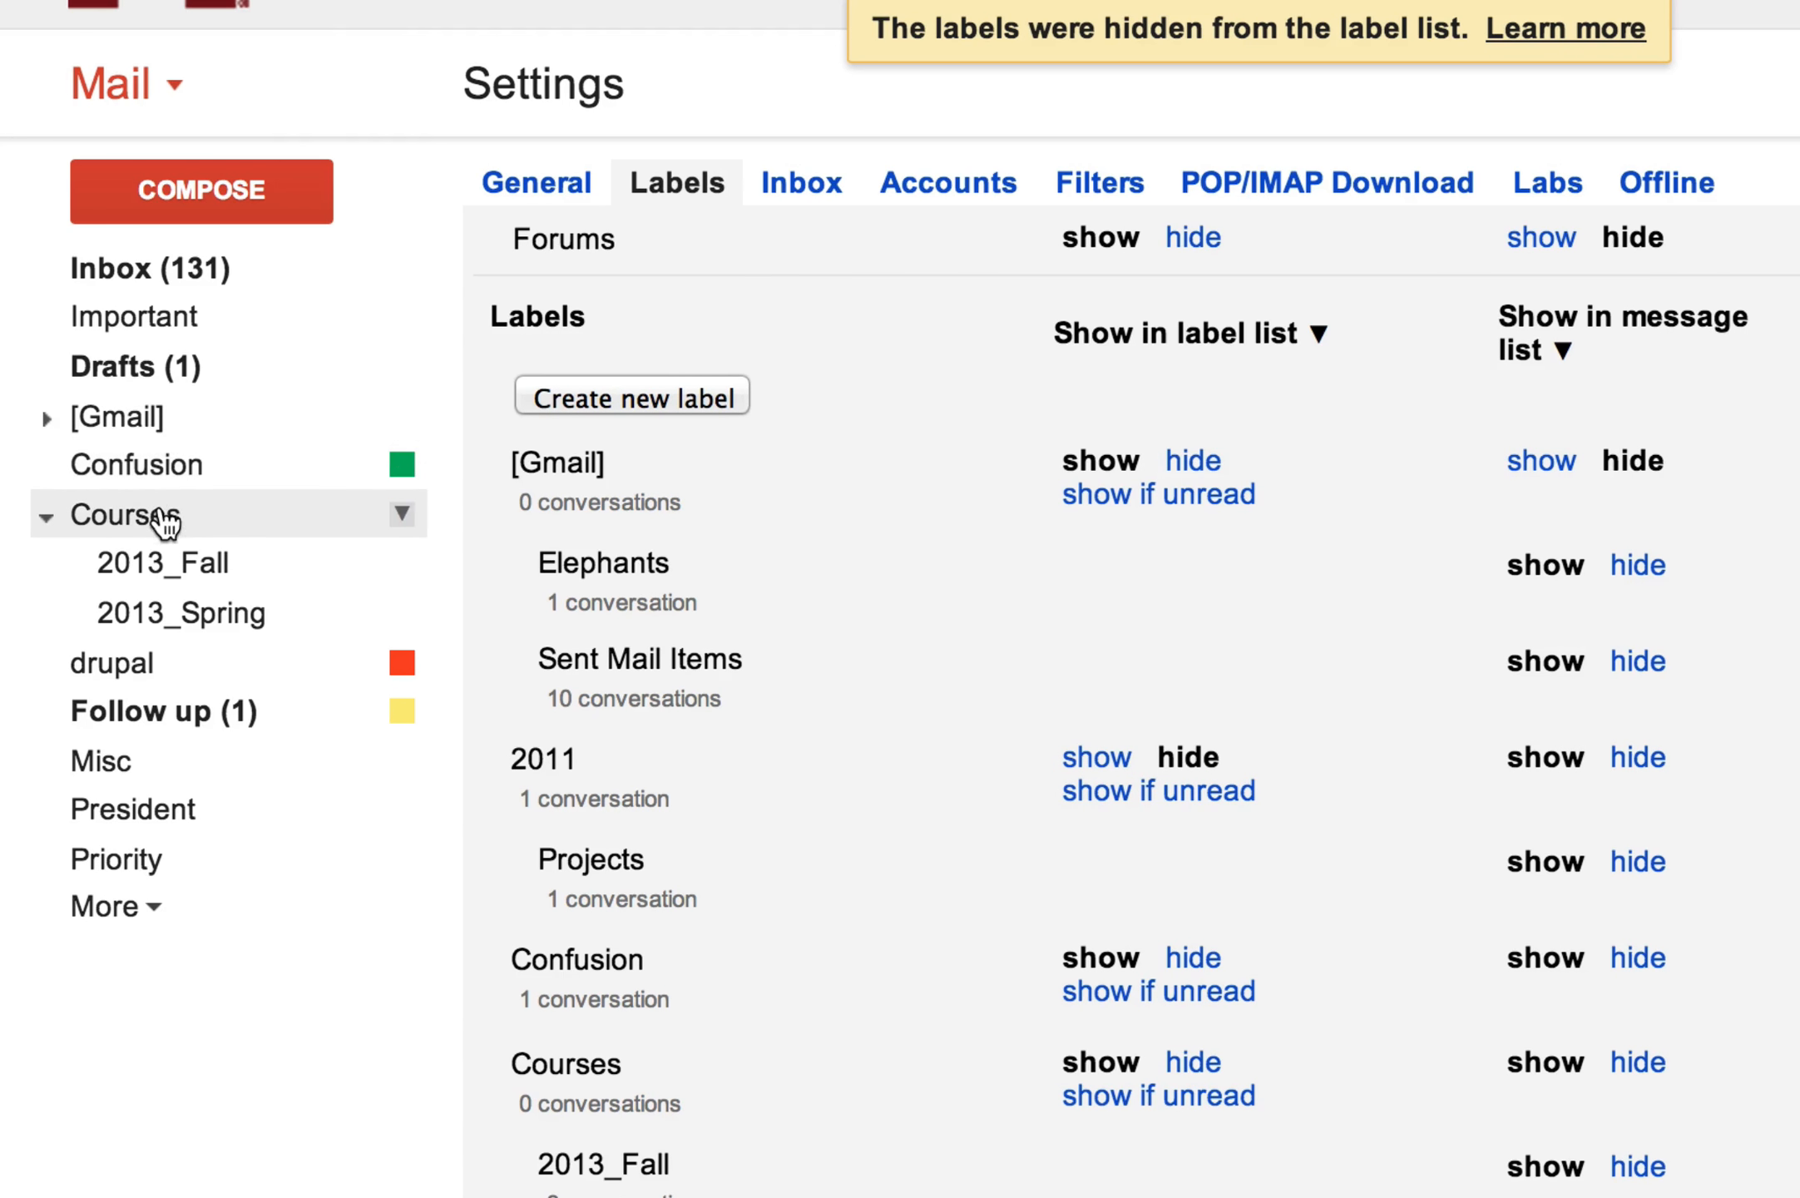
click(92, 906)
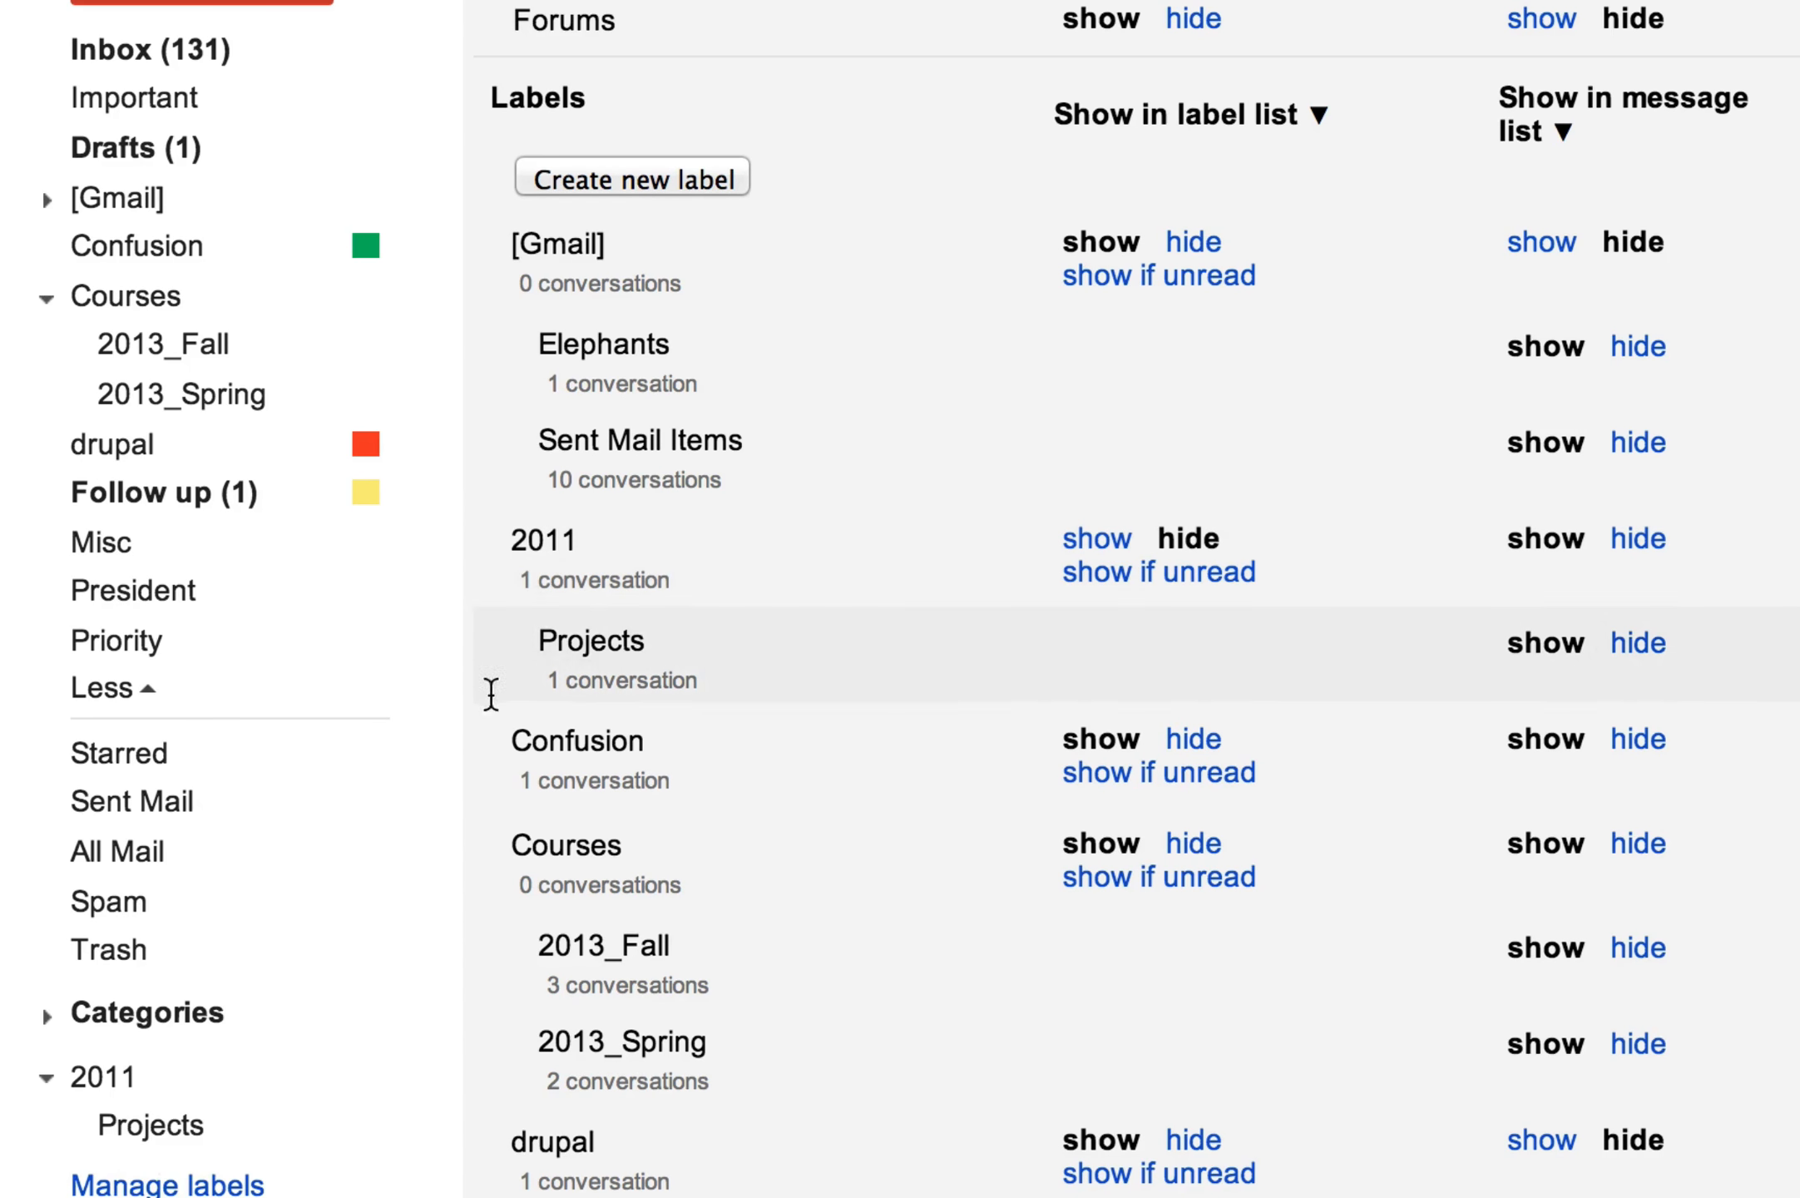
click(104, 688)
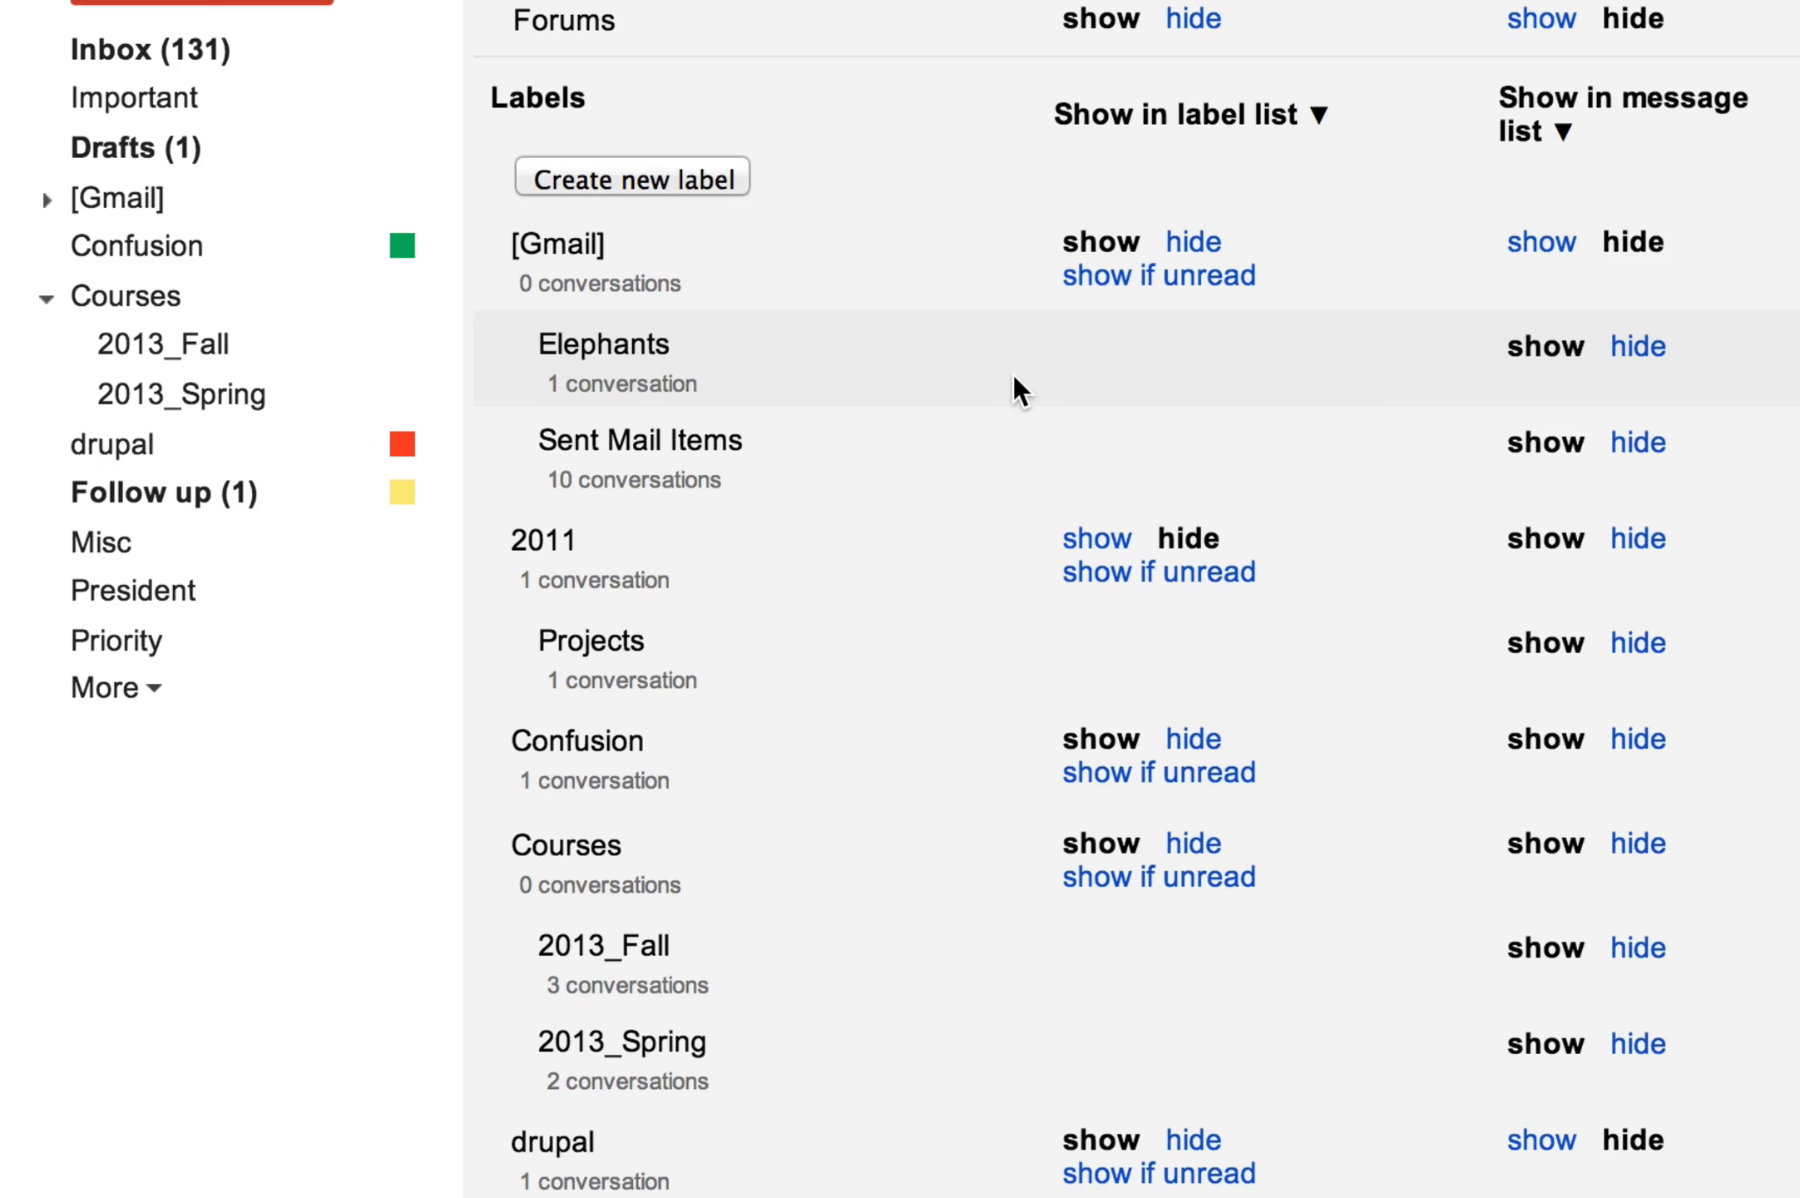
Set the Sent Mail system label to show in the label list after checking the sidebar's hidden labels
scroll(1013, 383, up, 15)
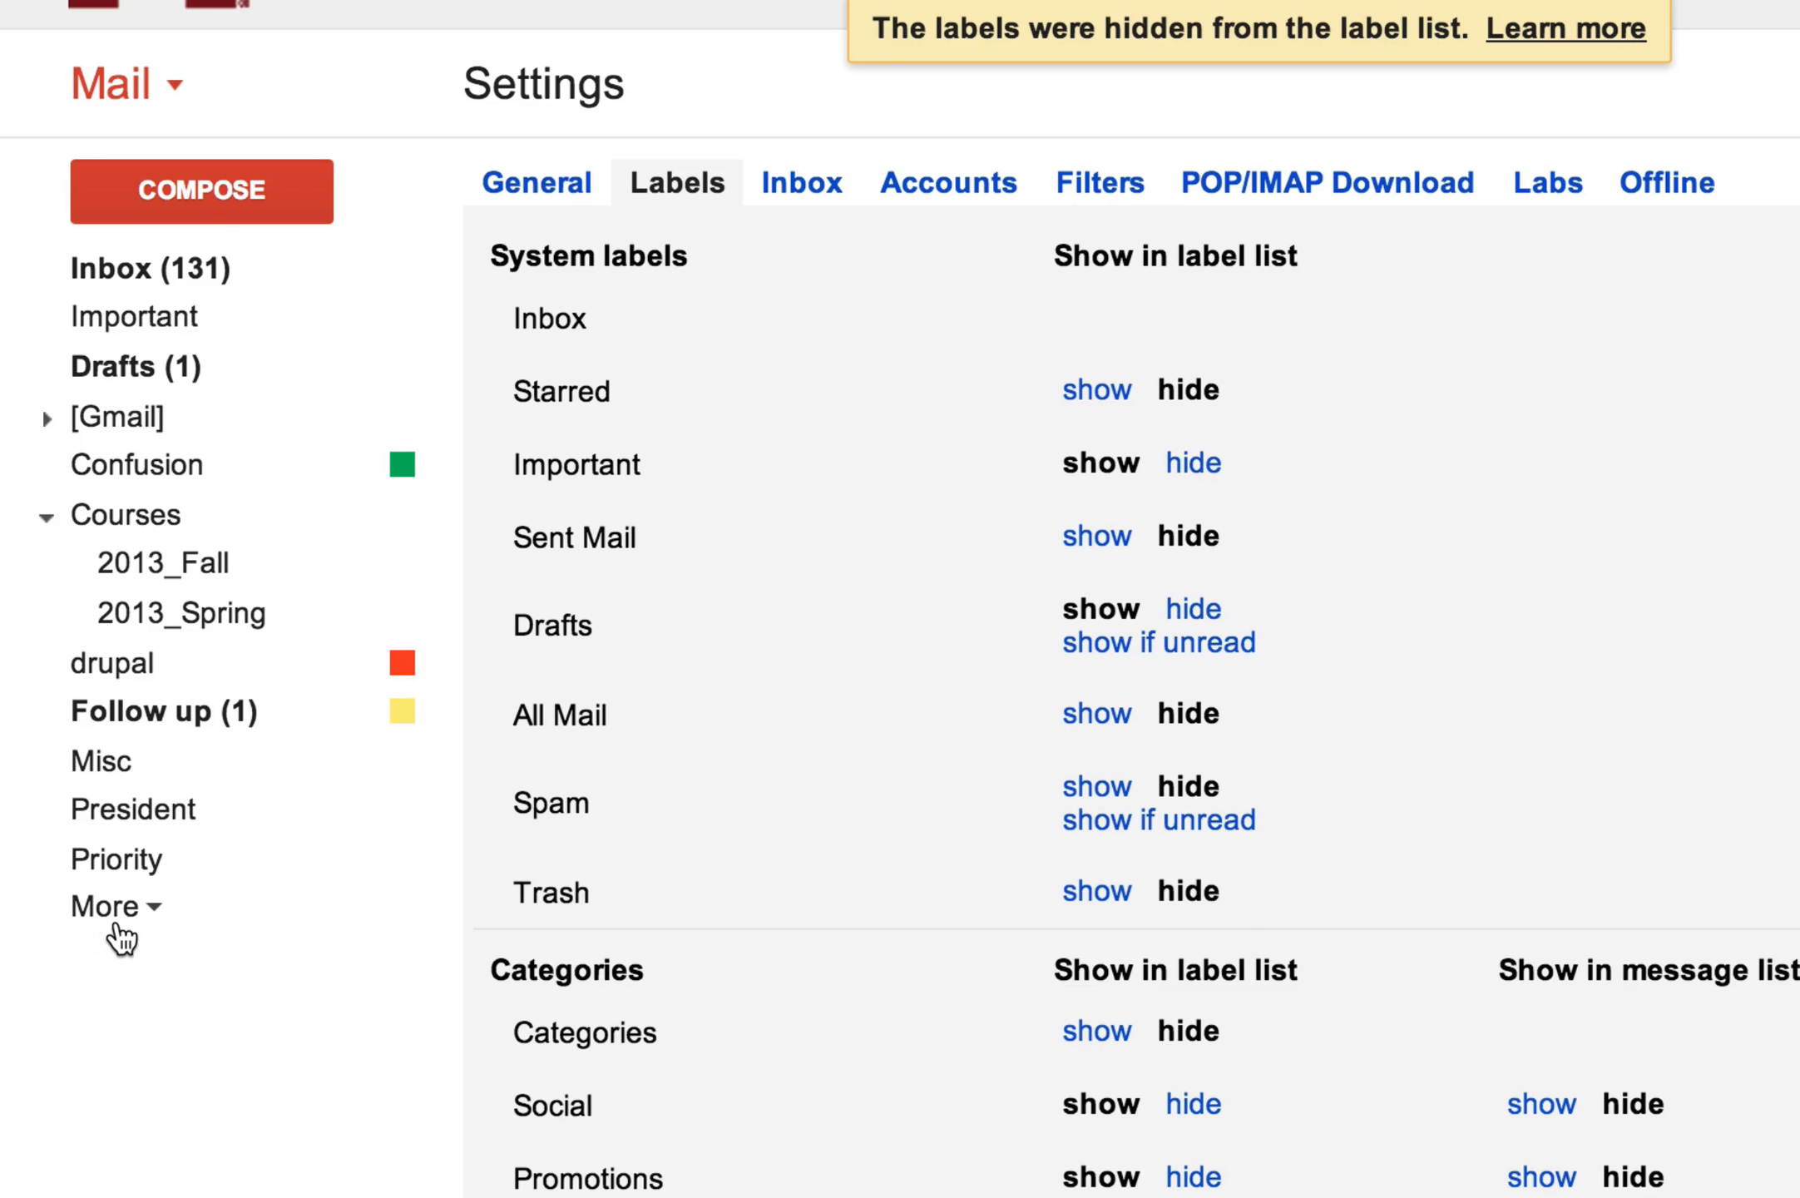
click(116, 911)
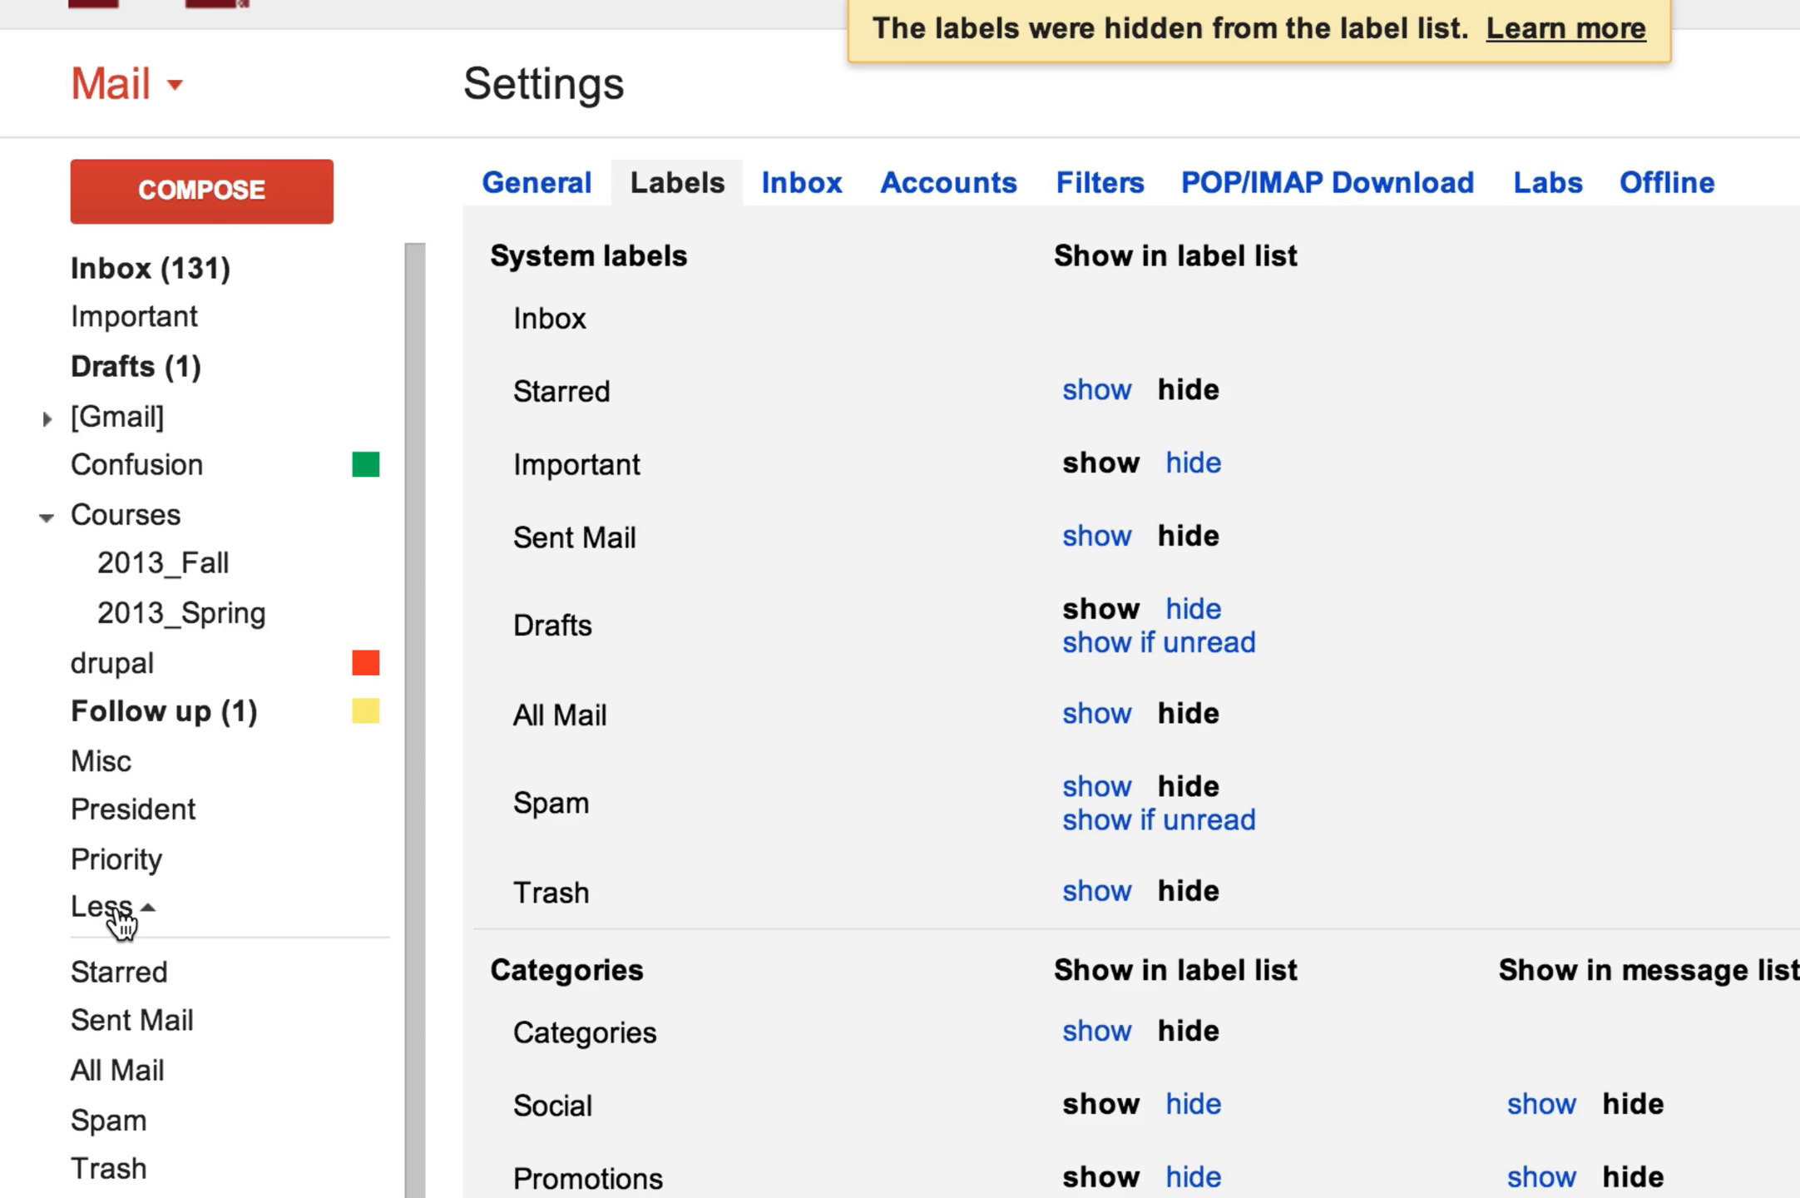
click(117, 911)
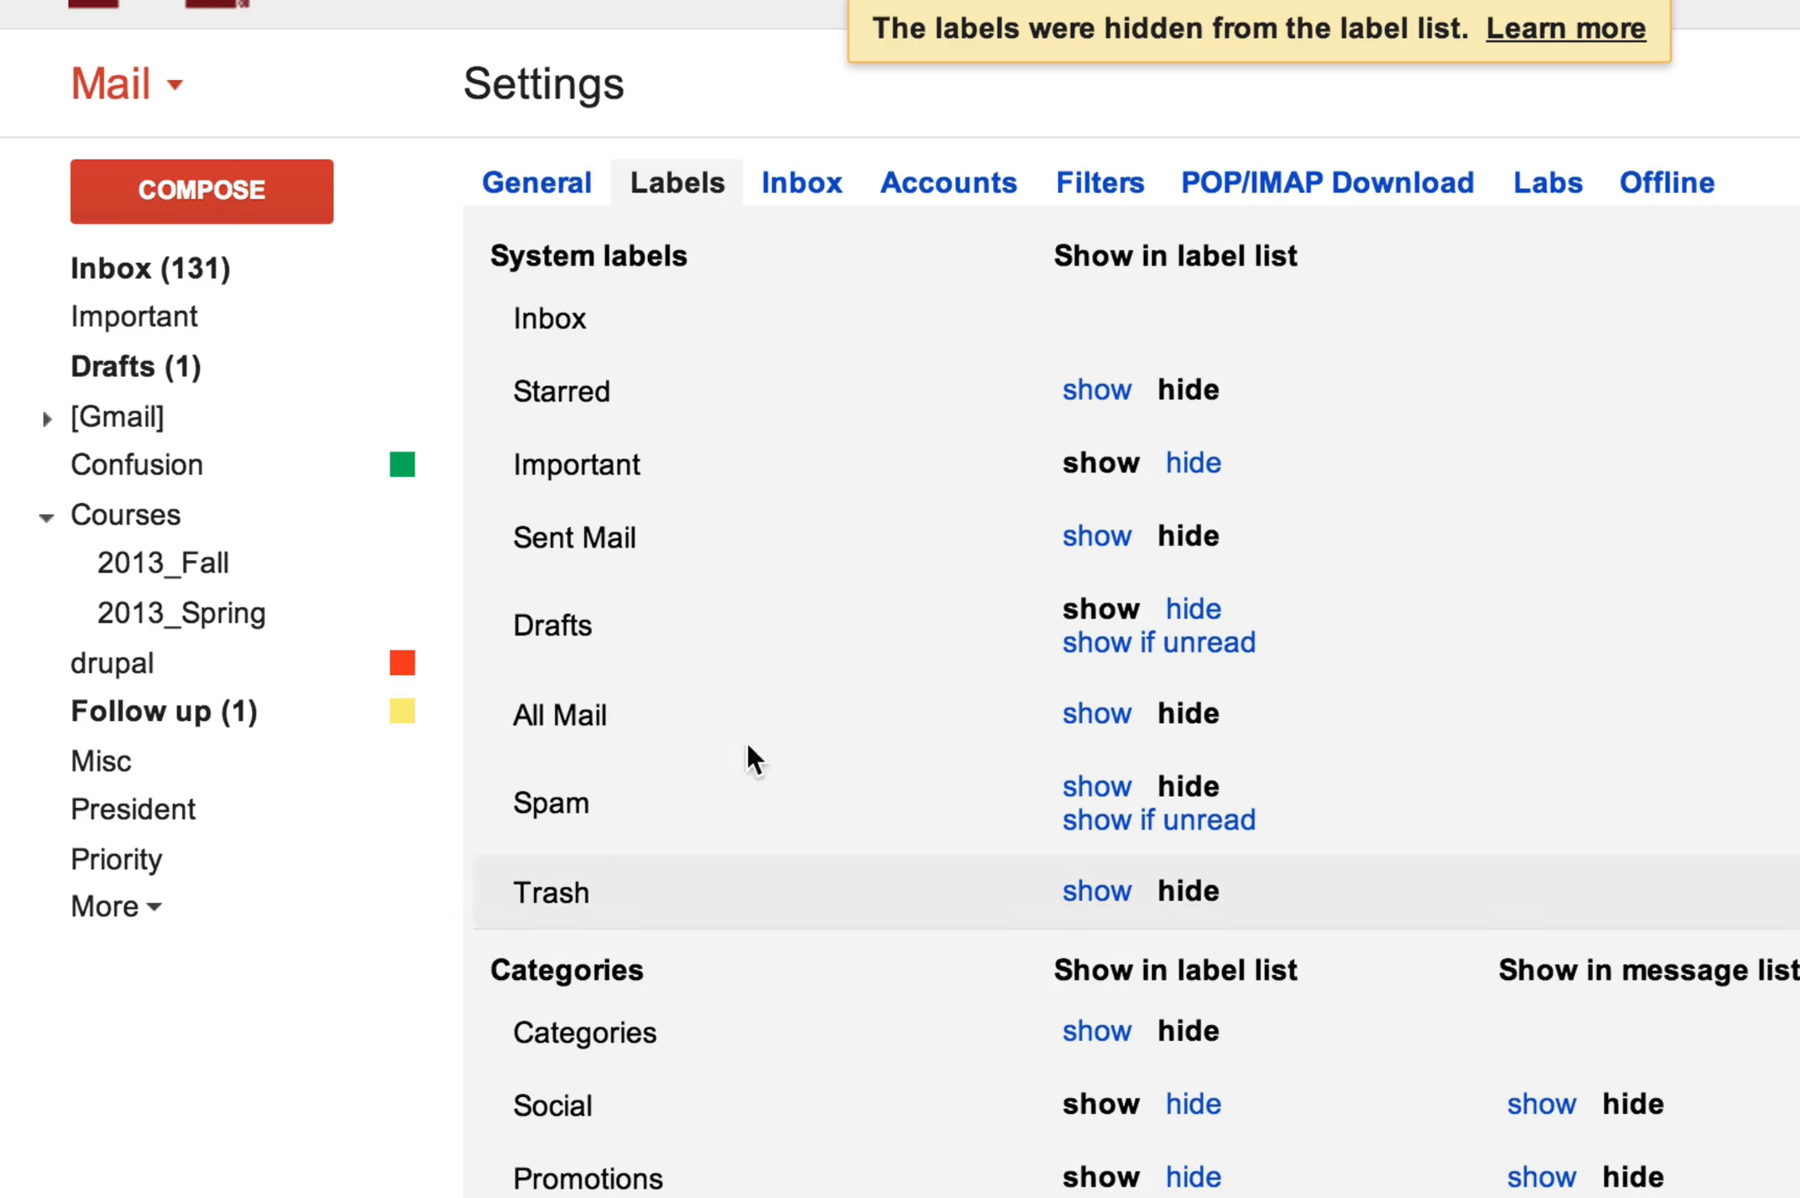
click(1100, 545)
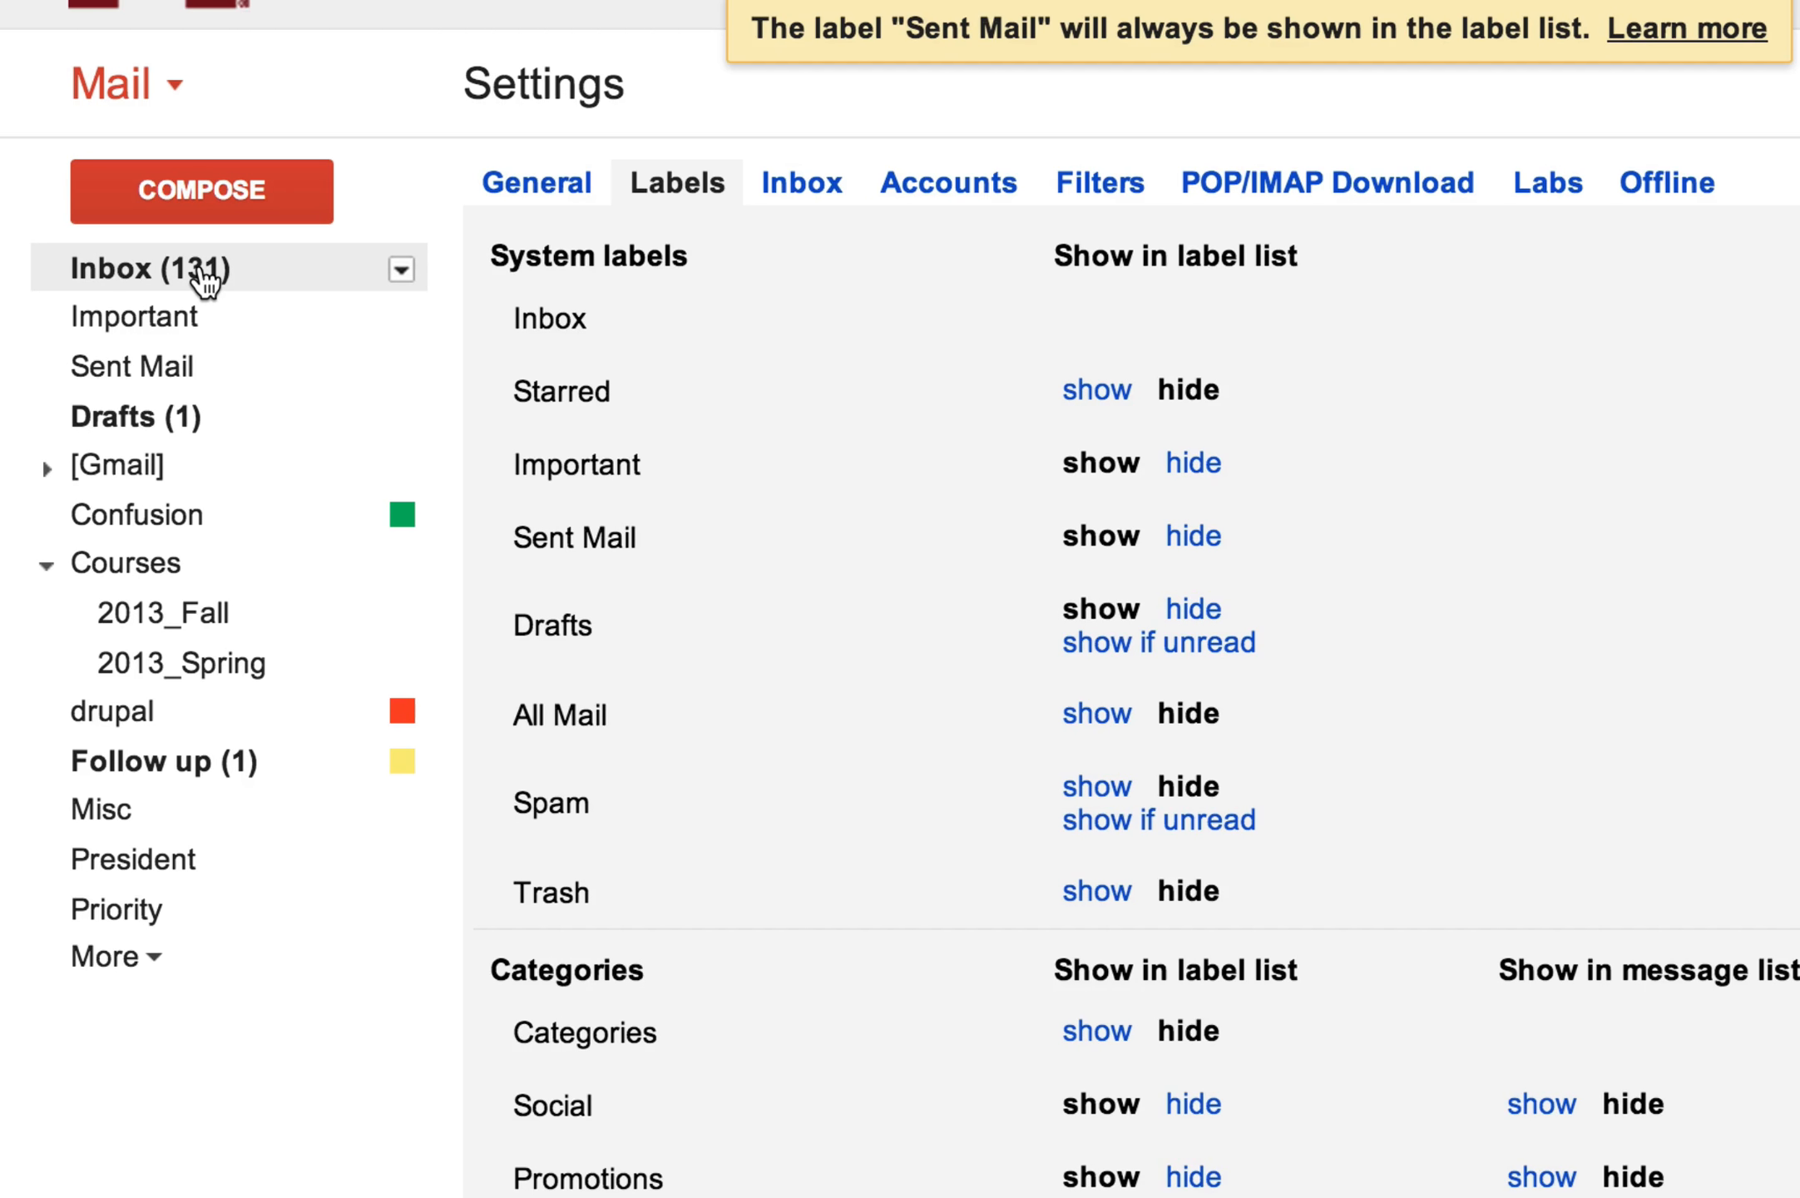
Return to the inbox and search the built-in help for "labels"
click(204, 278)
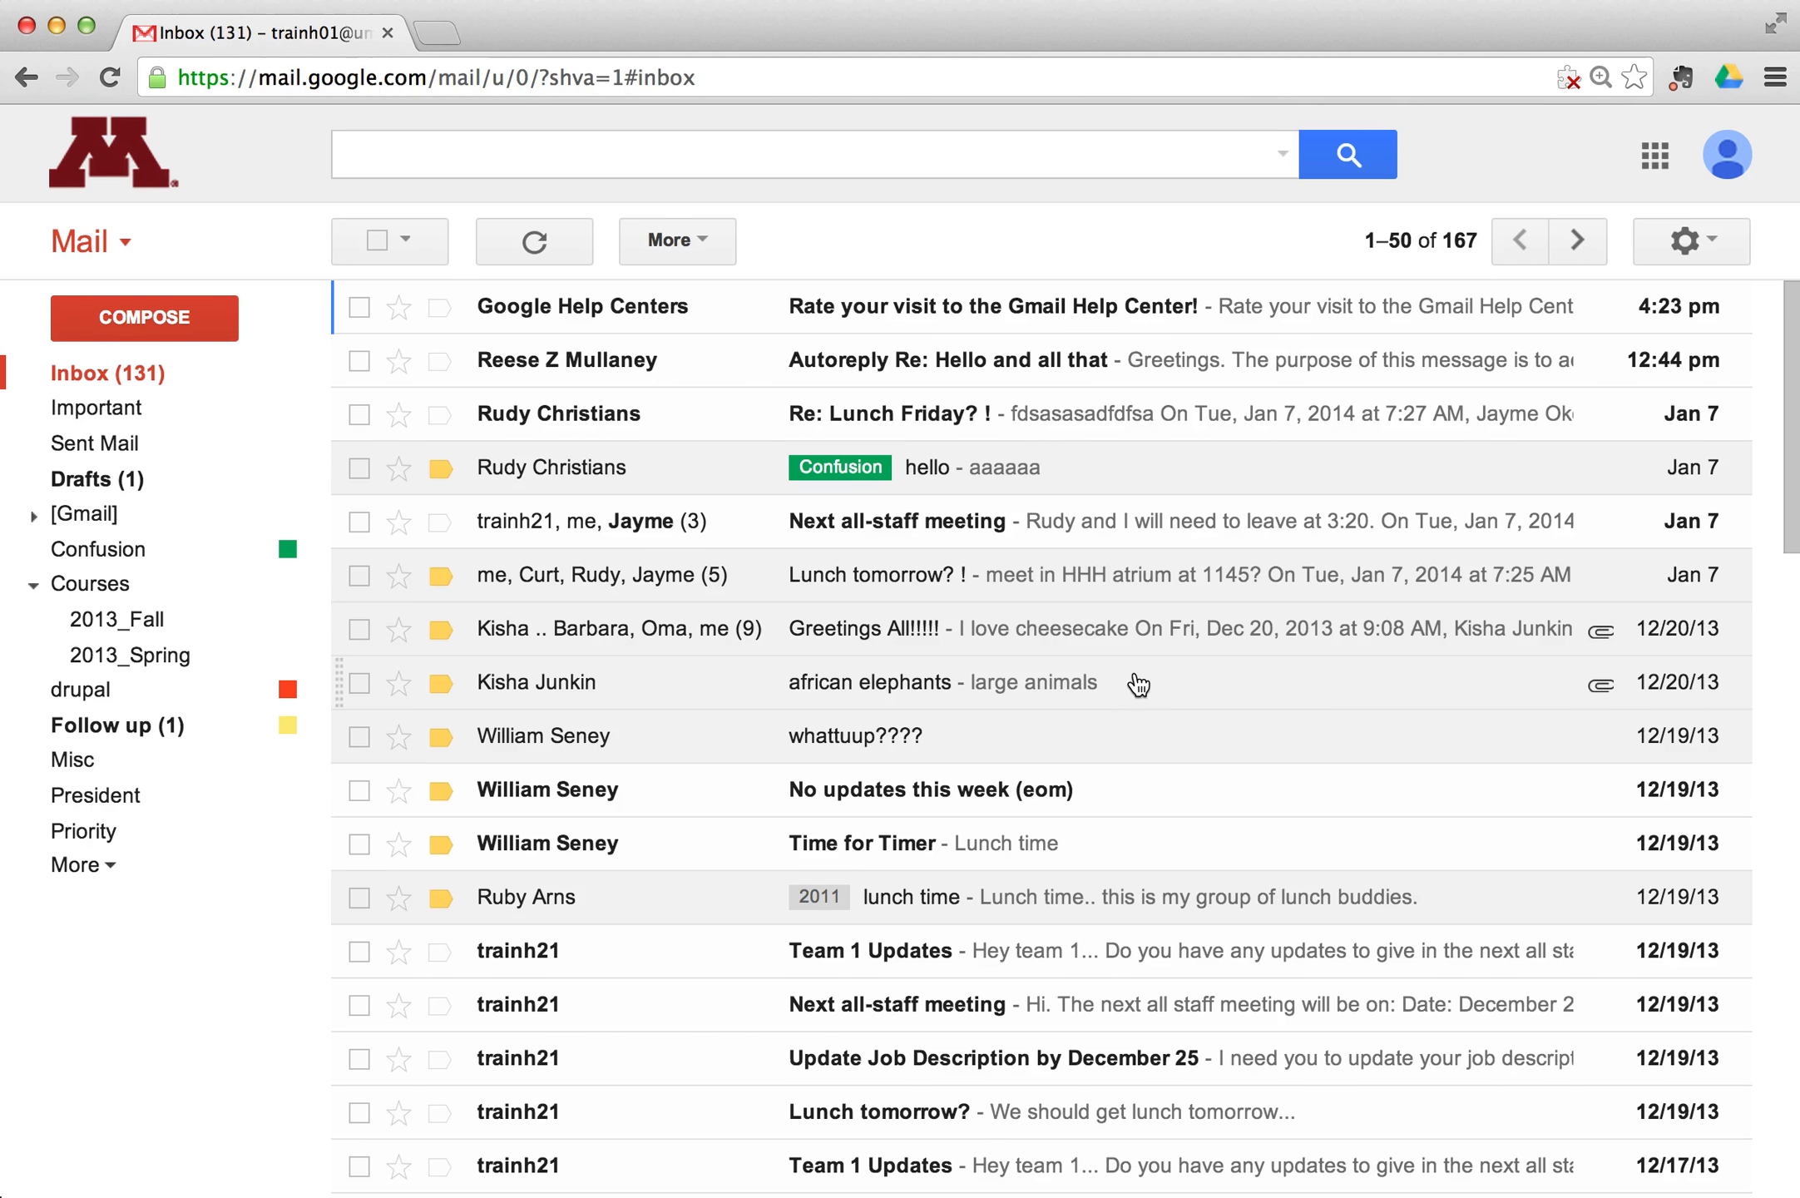
click(1699, 241)
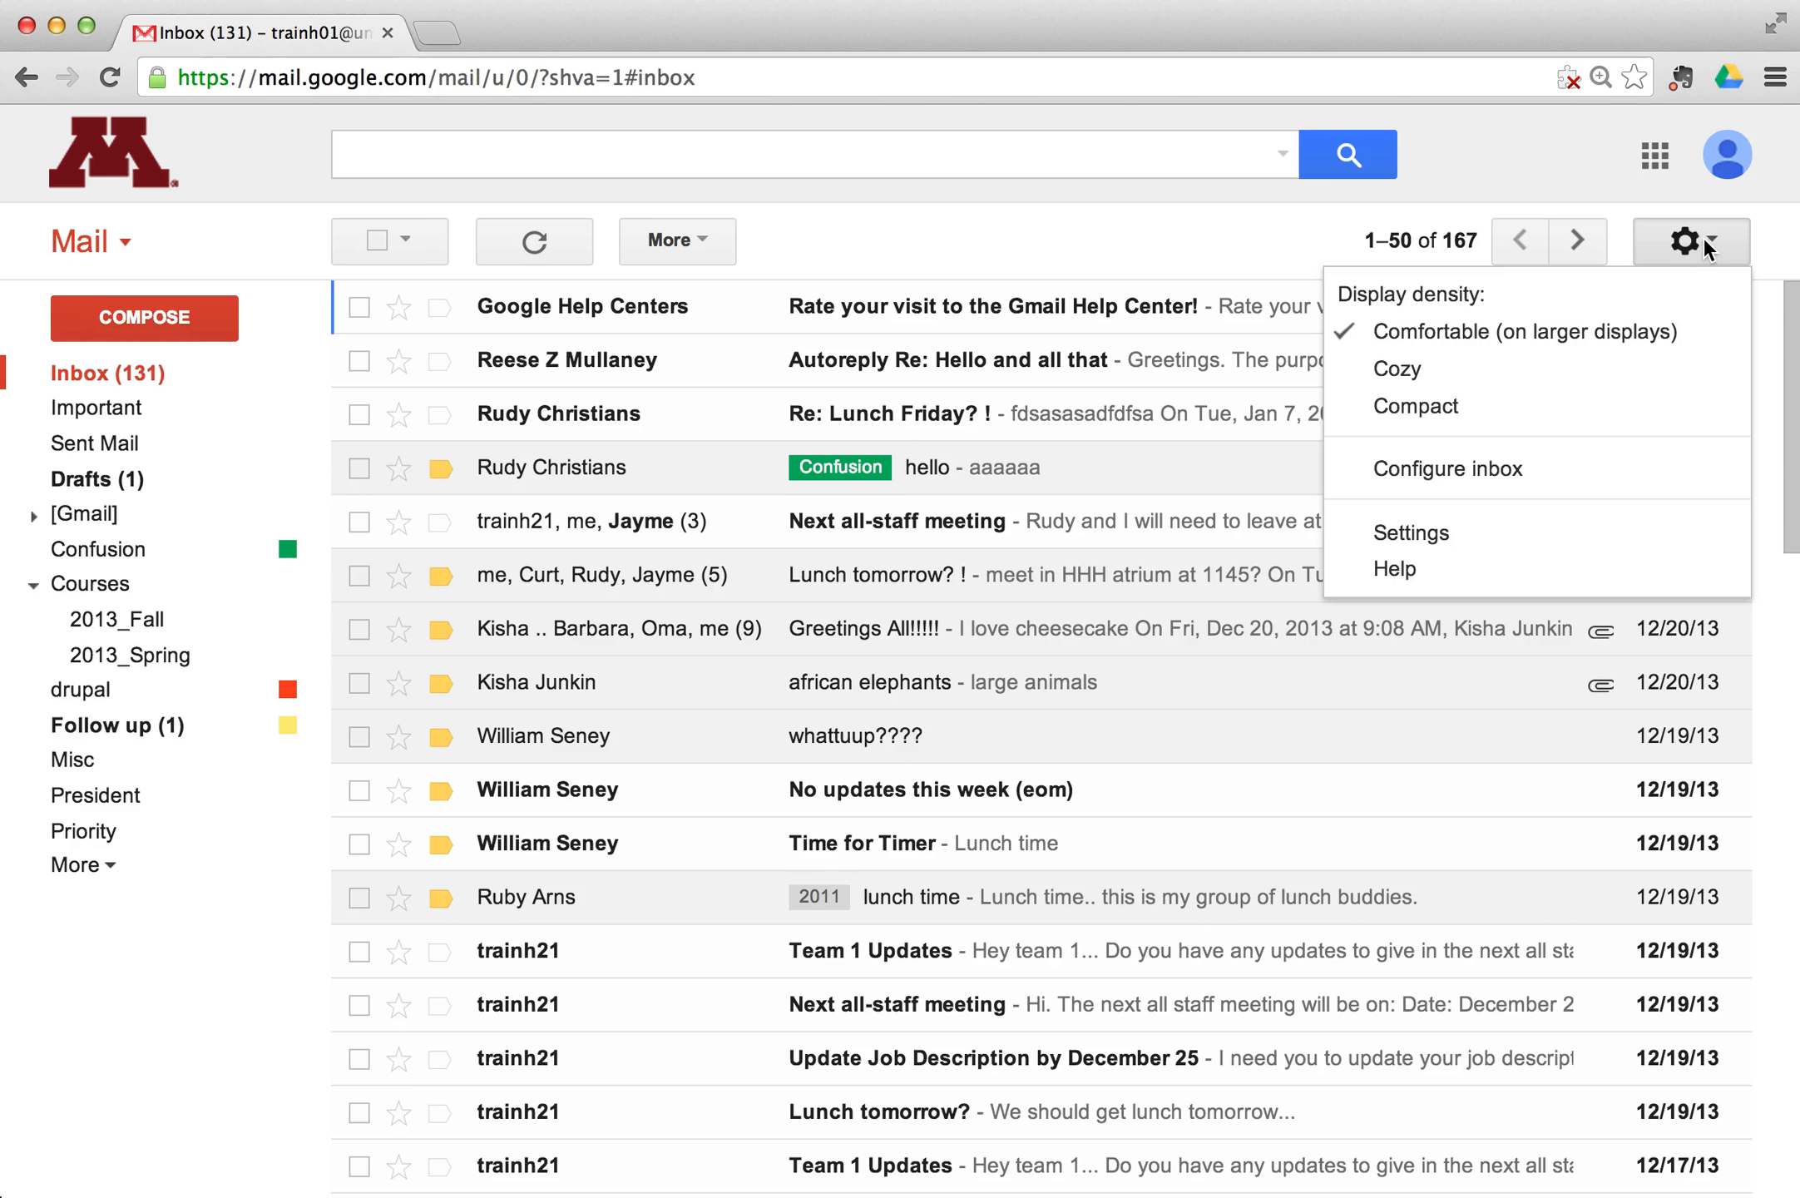
click(1454, 576)
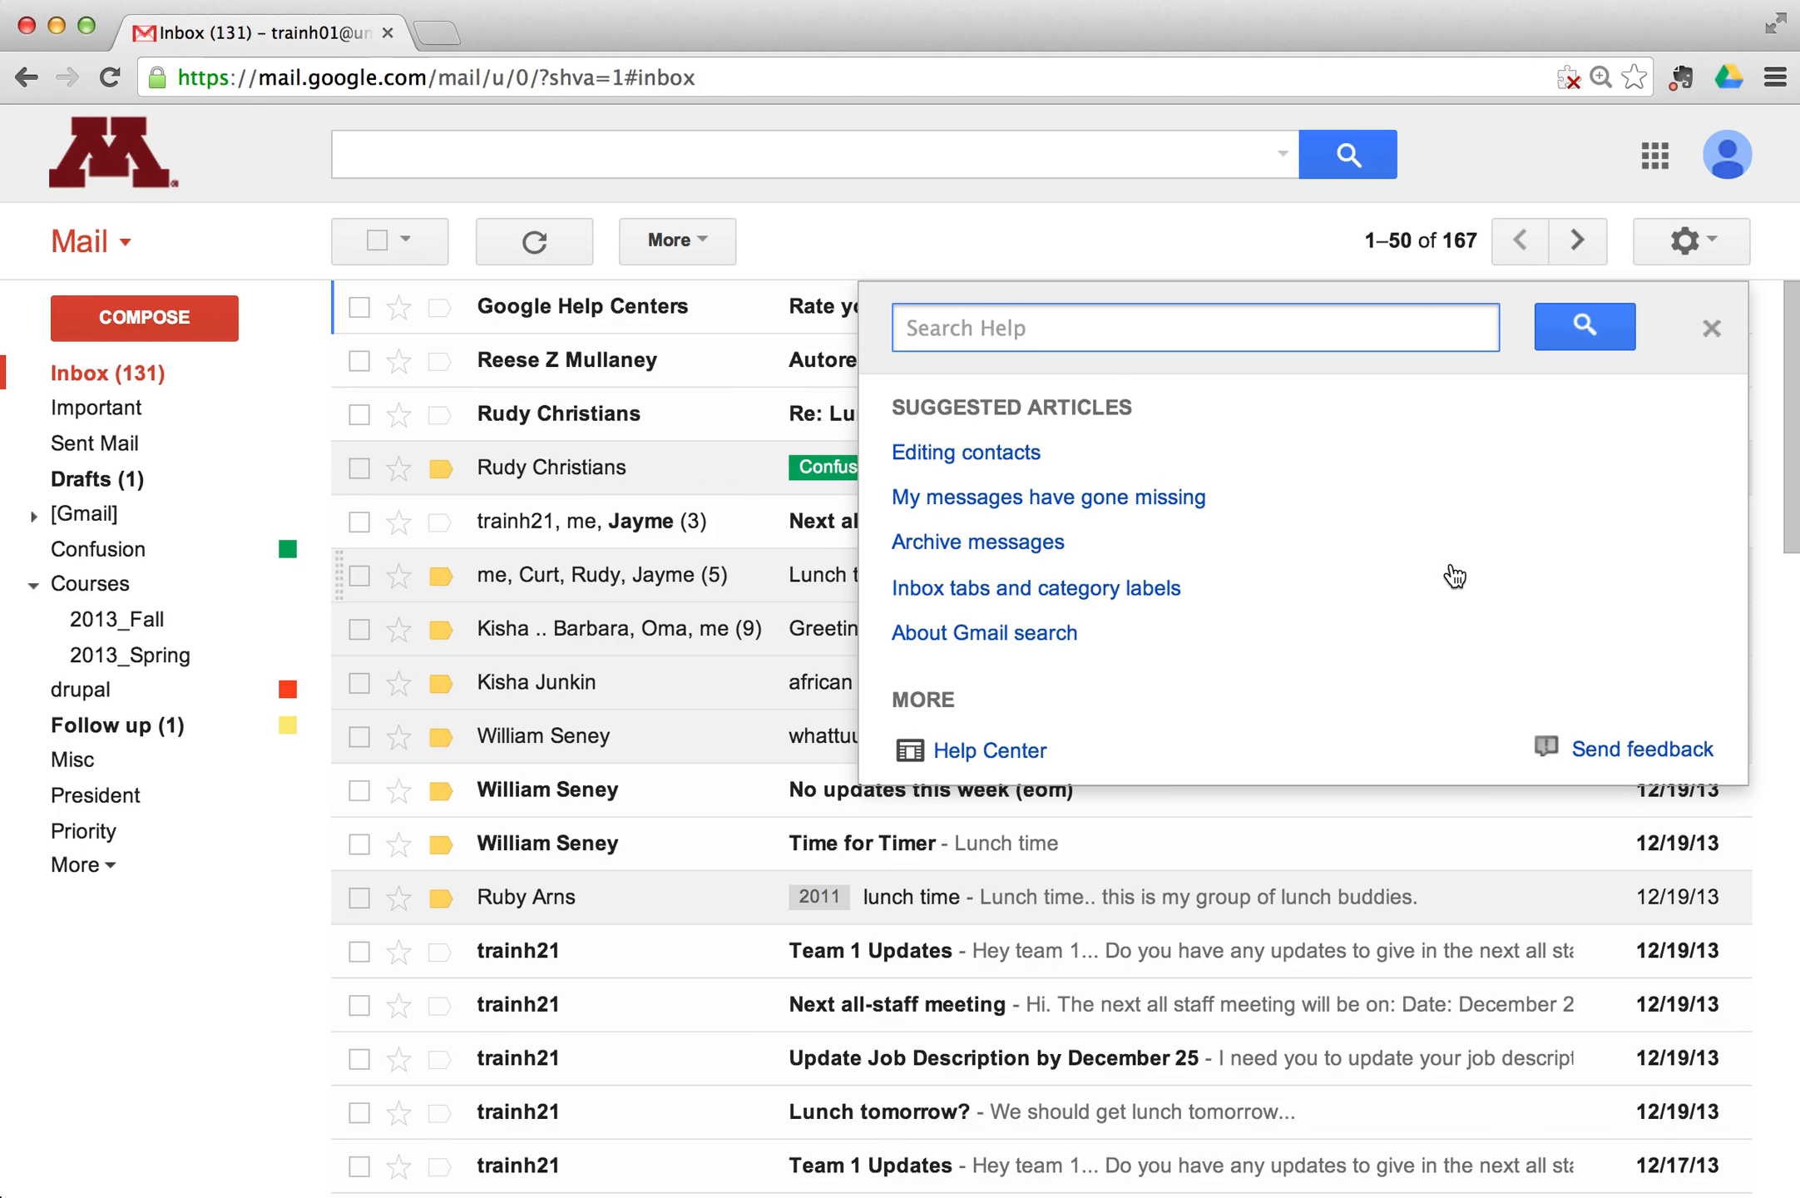
text(label)
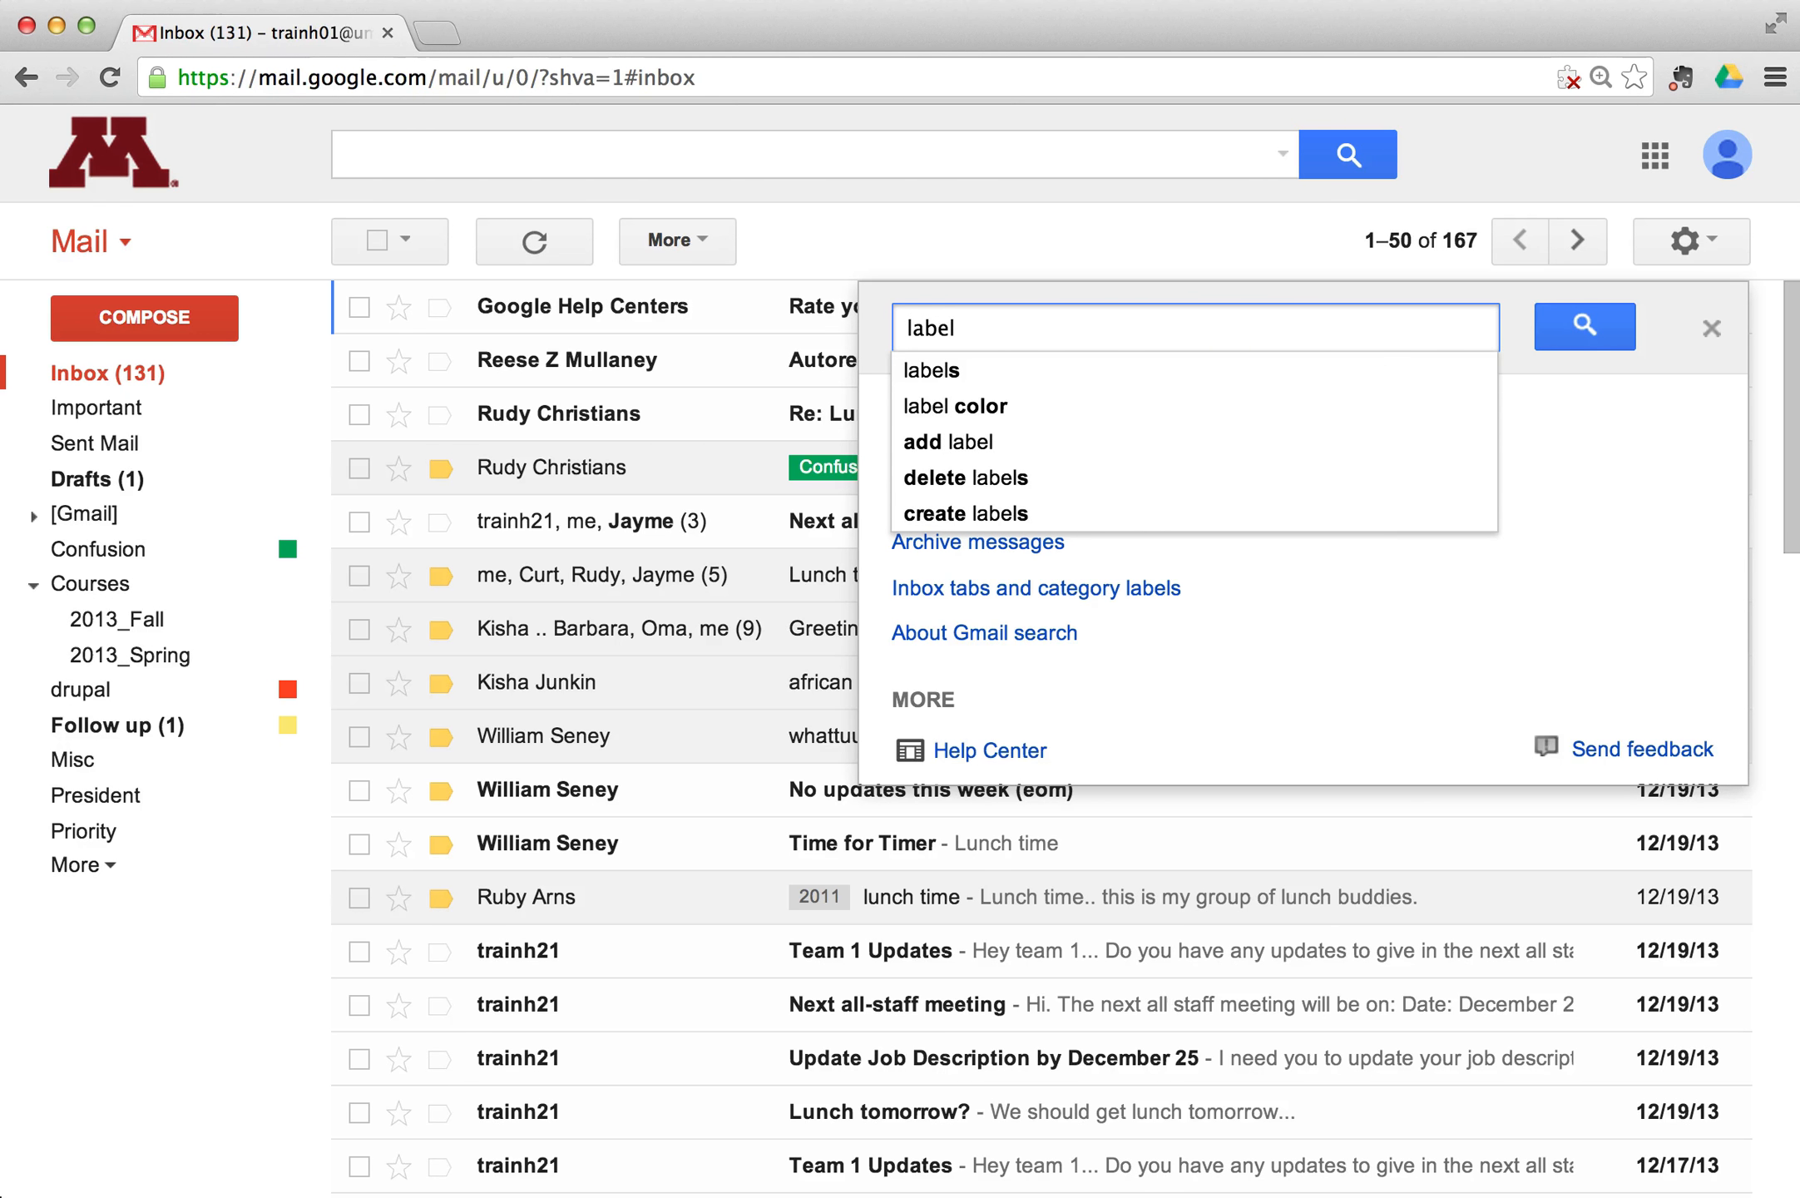
click(965, 370)
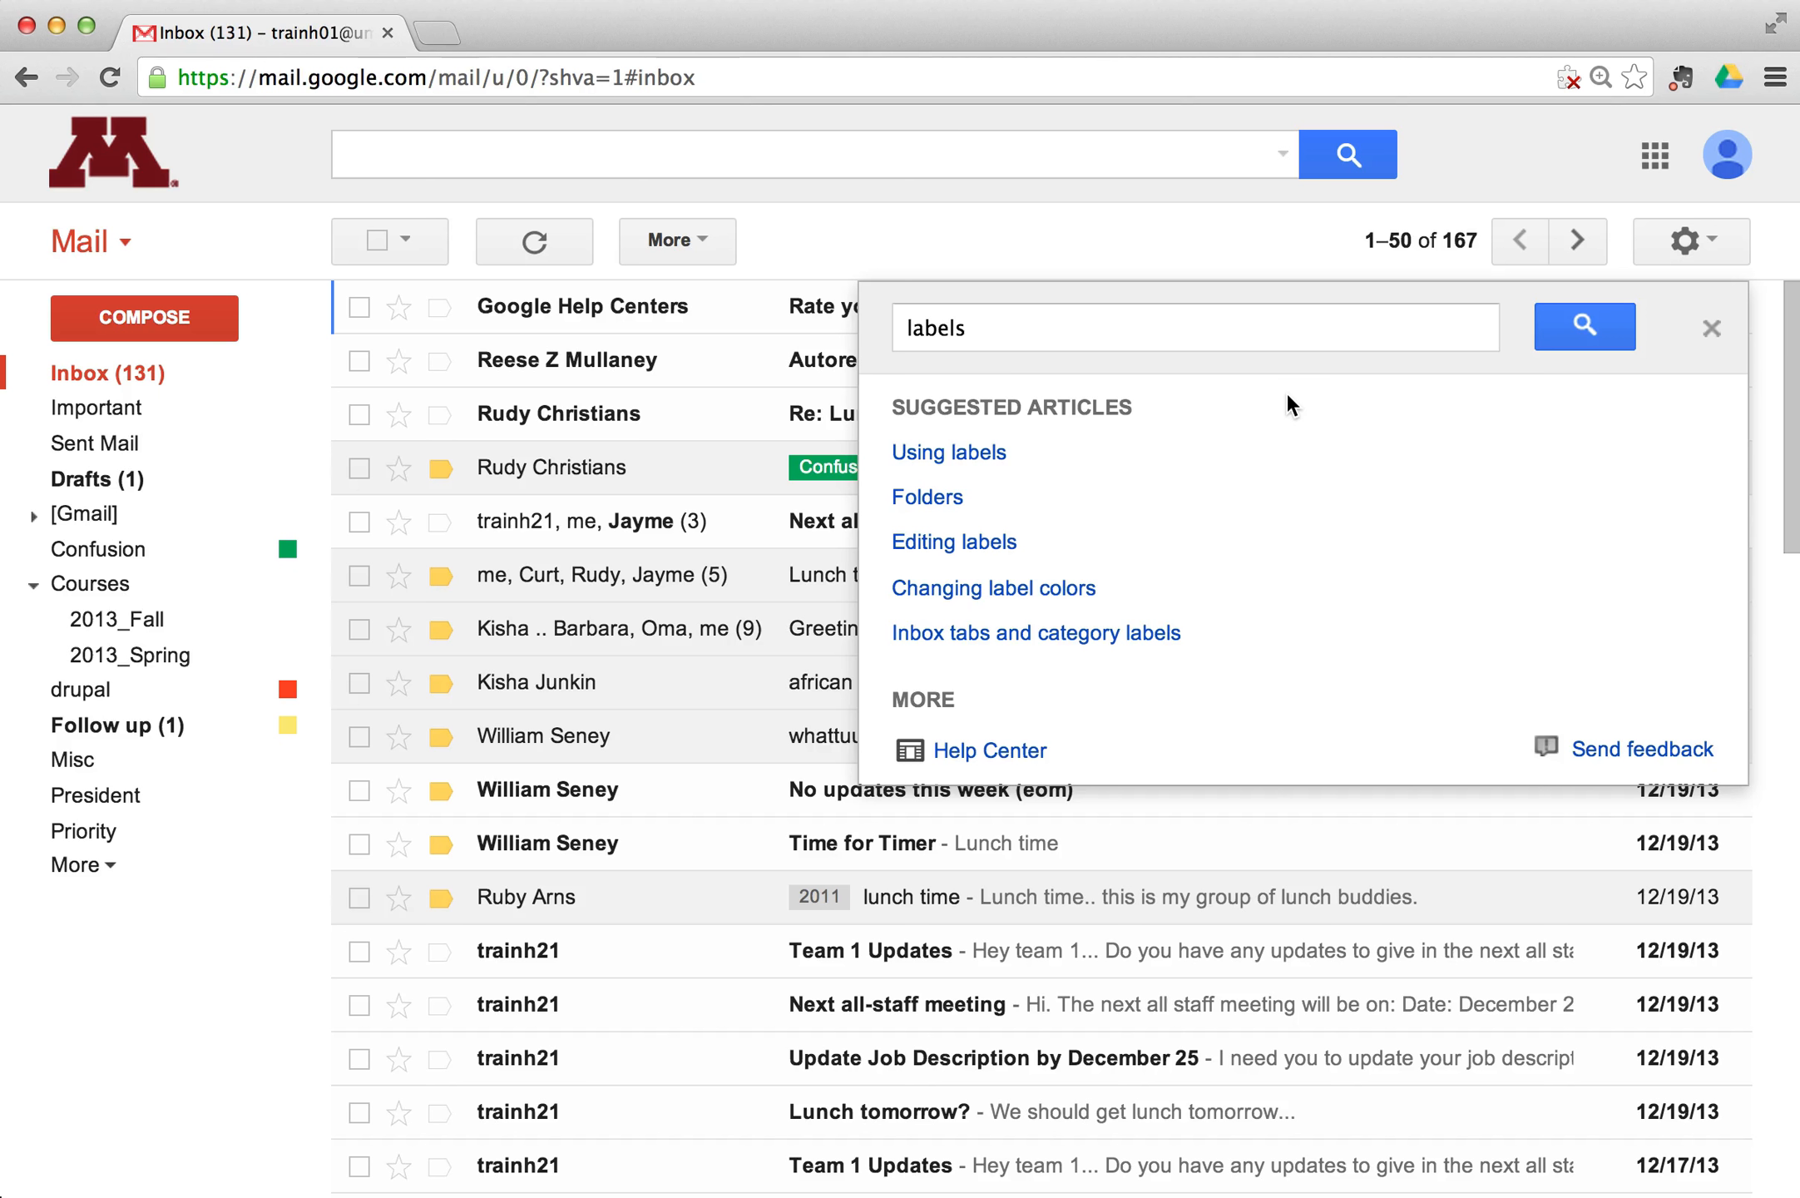